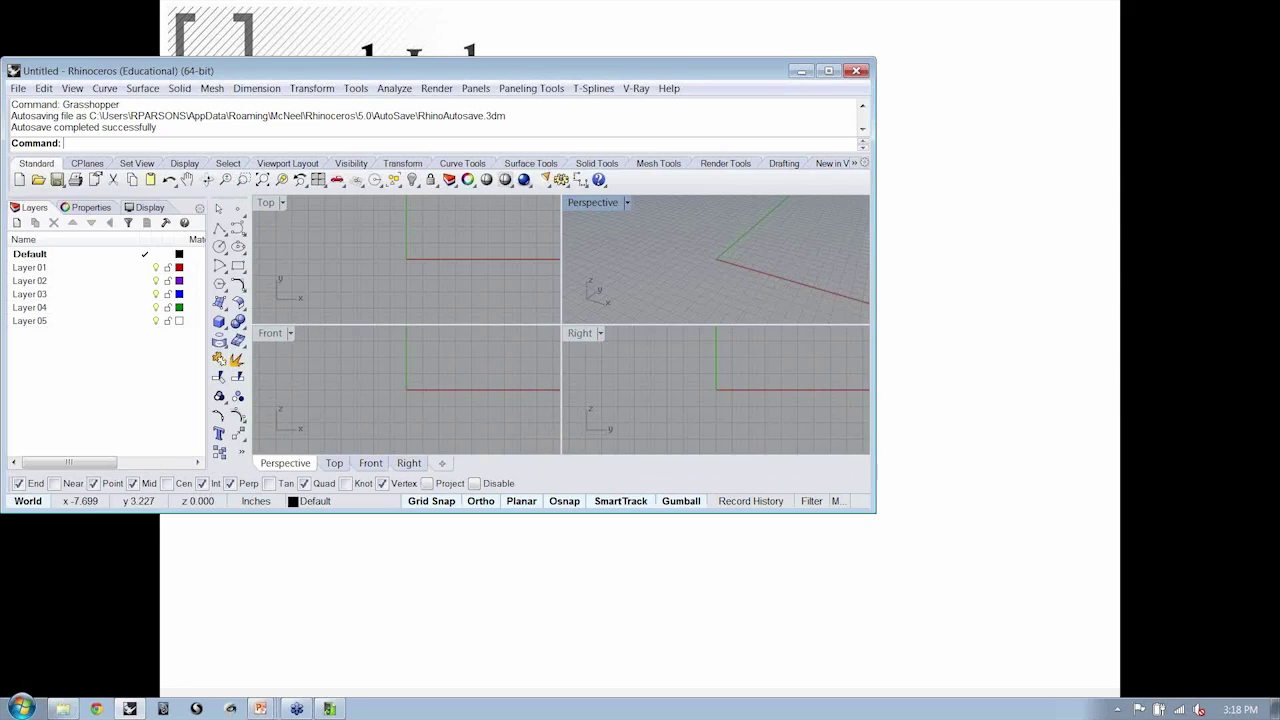
Step: Maximize Rhino, enlarge the Perspective view and launch Grasshopper
left_click_drag(409, 74, 409, 2)
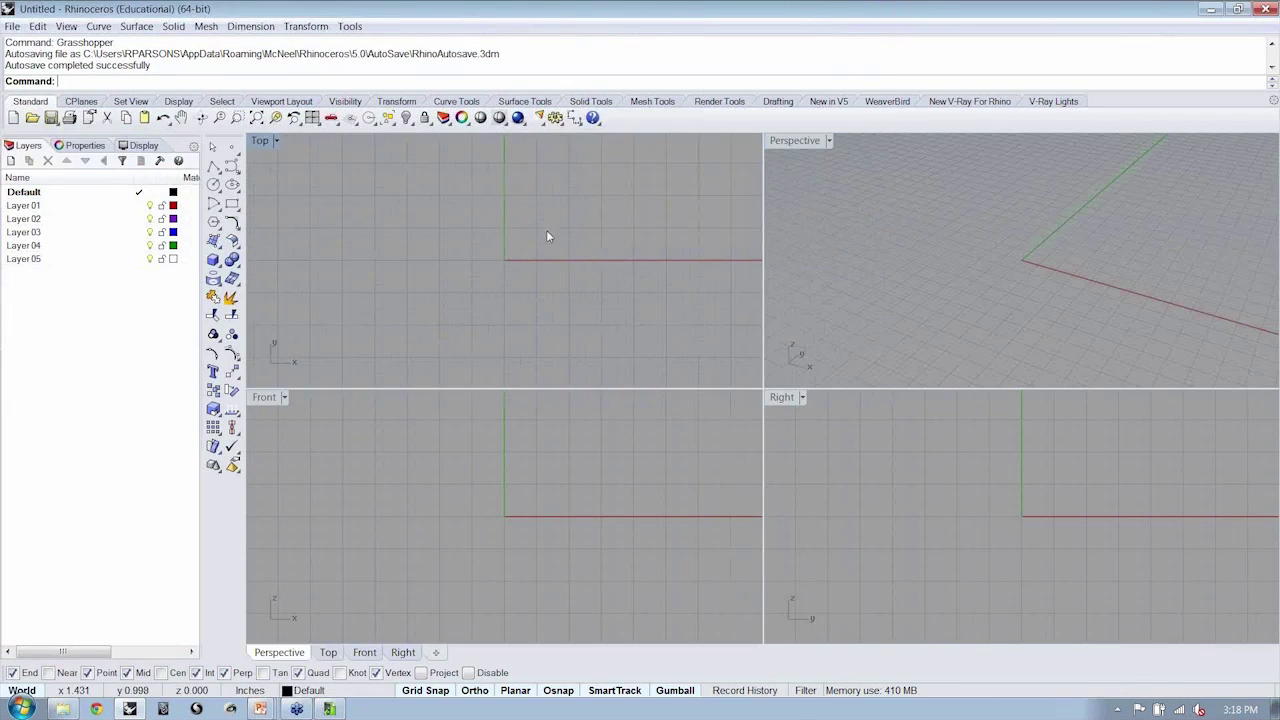
double_click(800, 141)
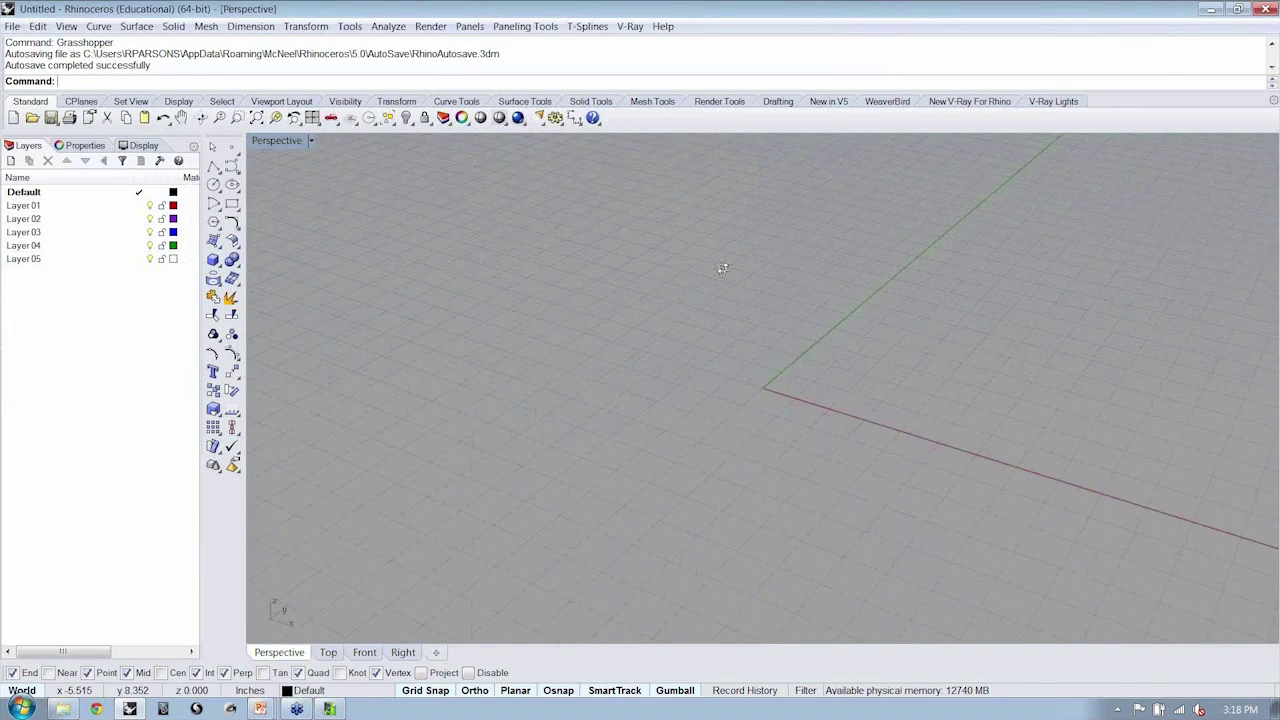
key("Return")
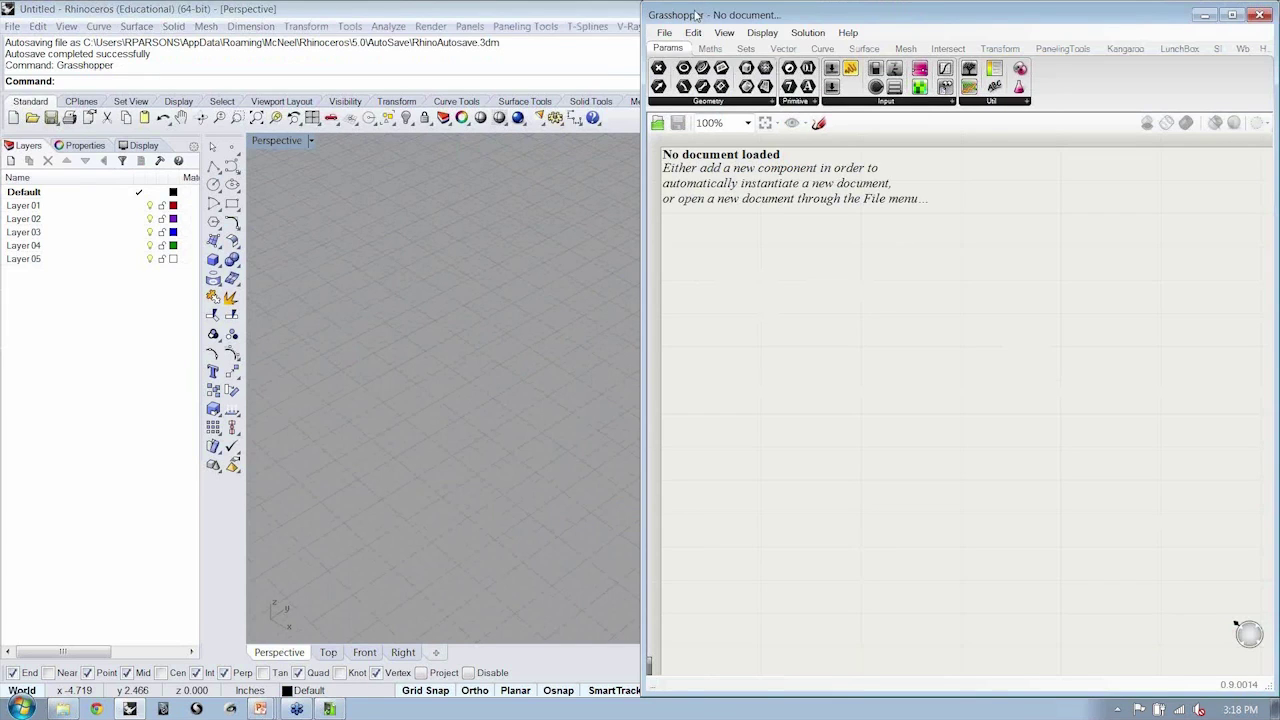
Step: Tile Rhino and Grasshopper side by side, close the Layers panel and orbit to a near top-down view
left_click_drag(525, 8, 523, 29)
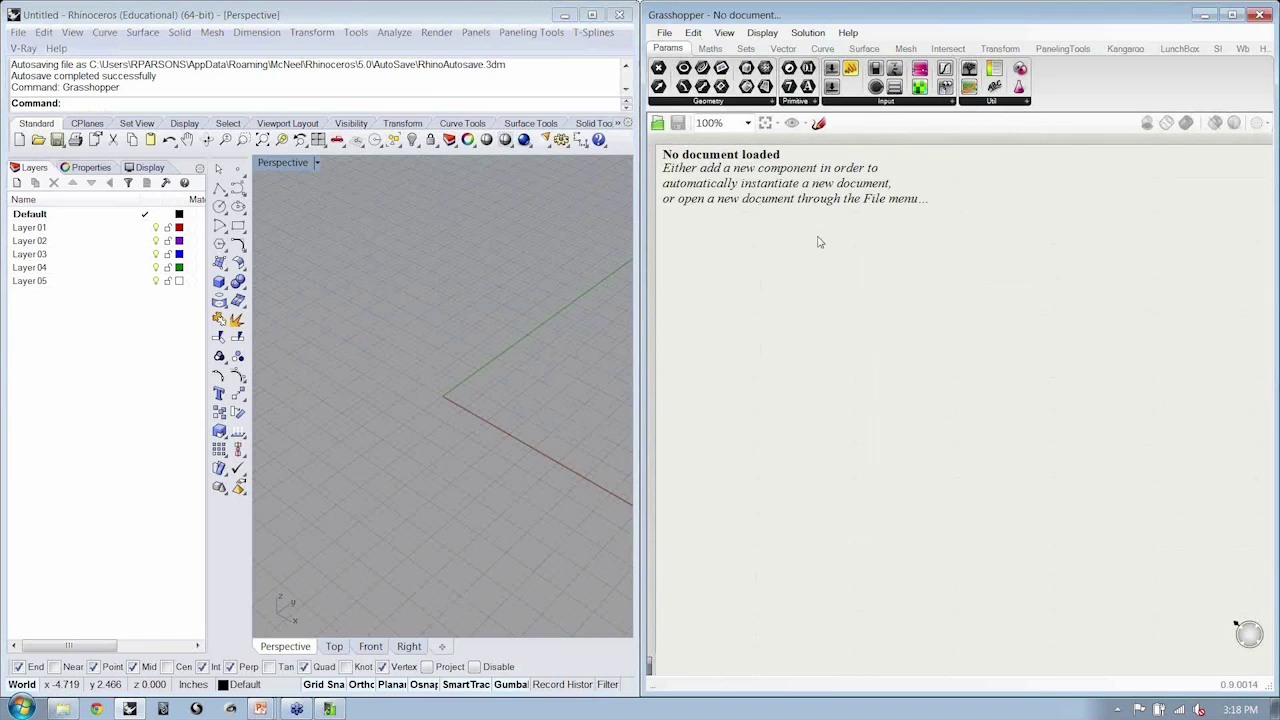
left_click_drag(142, 160, 229, 247)
left_click(266, 231)
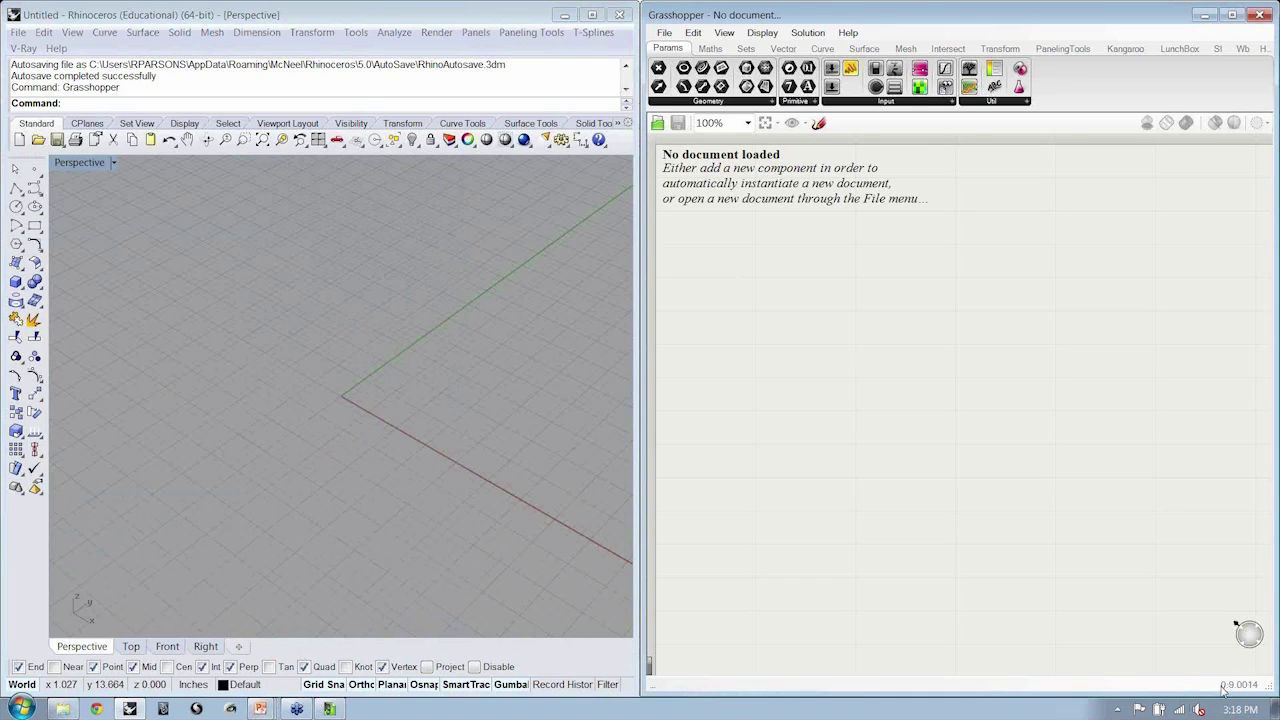
left_click_drag(882, 15, 882, 22)
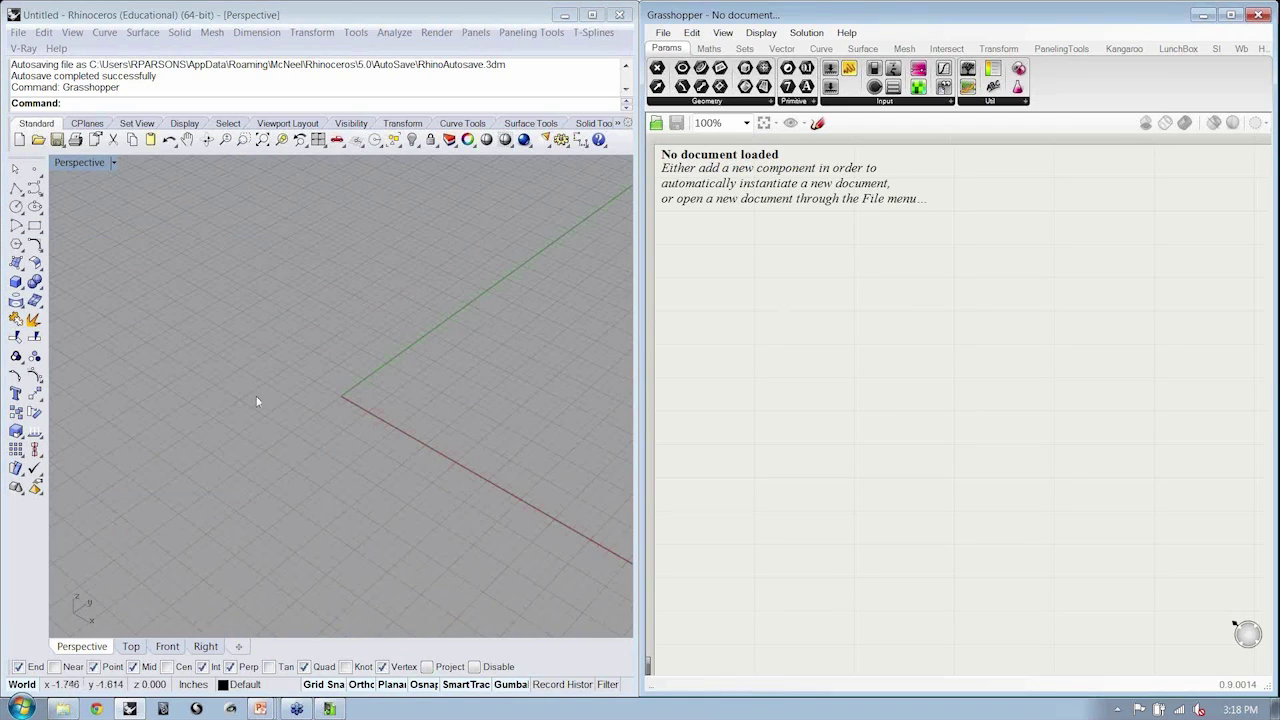
right_click_drag(257, 400, 440, 330)
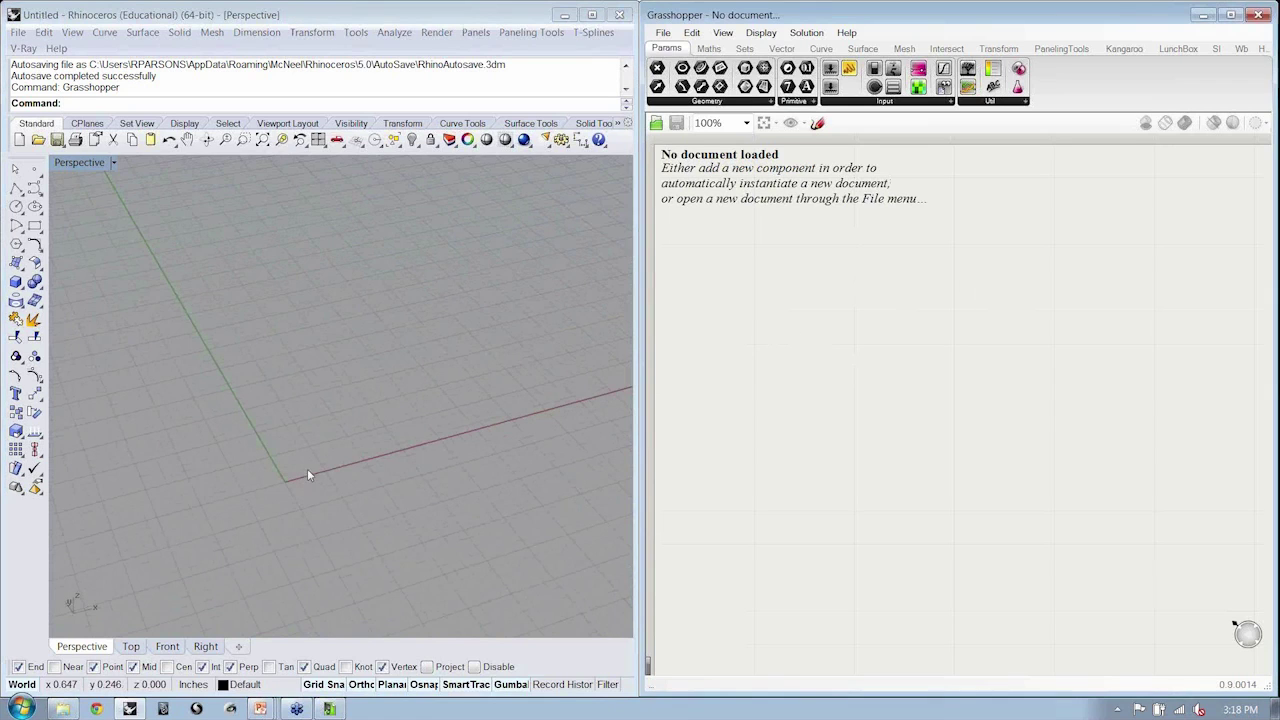
right_click_drag(308, 464, 350, 436)
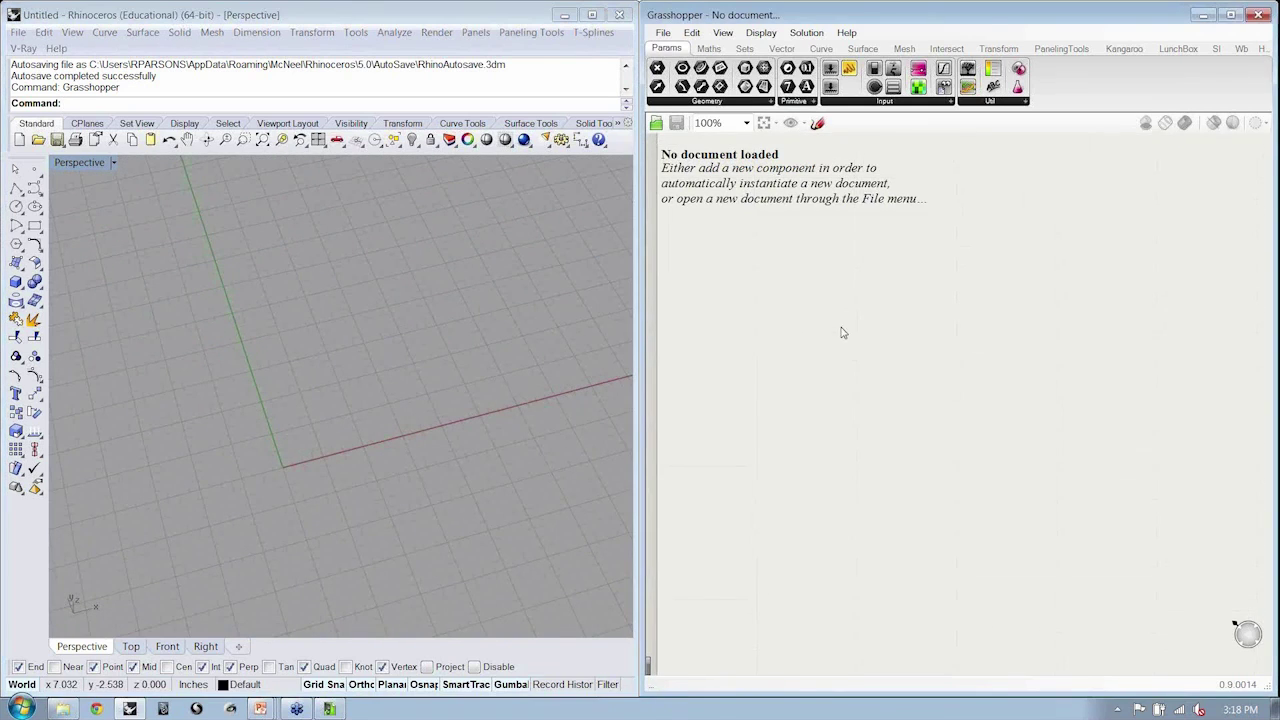
right_click_drag(841, 332, 853, 355)
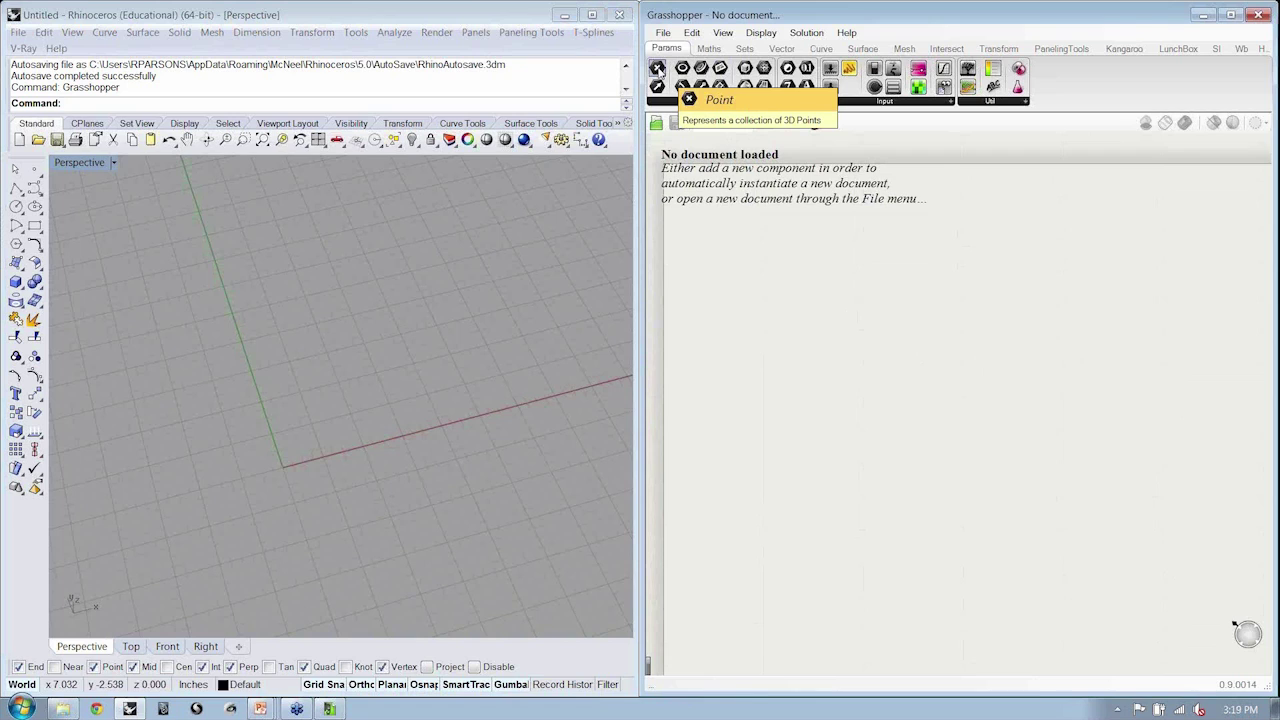
Step: Place two stacked Point parameters on the Grasshopper canvas
left_click_drag(658, 68, 811, 267)
left_click(806, 262, "shift")
left_click(818, 295)
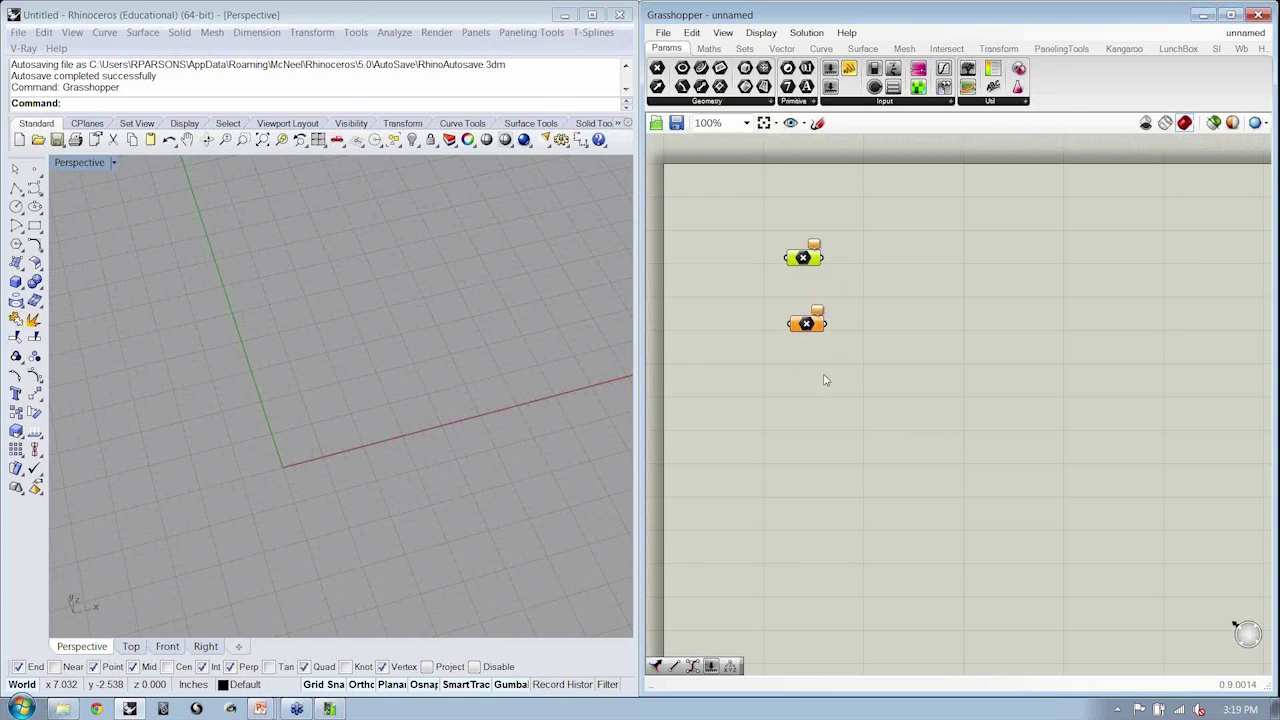
left_click_drag(818, 333, 816, 341)
left_click_drag(834, 386, 798, 262)
left_click(889, 249)
Step: Draw two points in the Rhino Perspective view with the Point command
right_click_drag(517, 372, 505, 330)
left_click(35, 168)
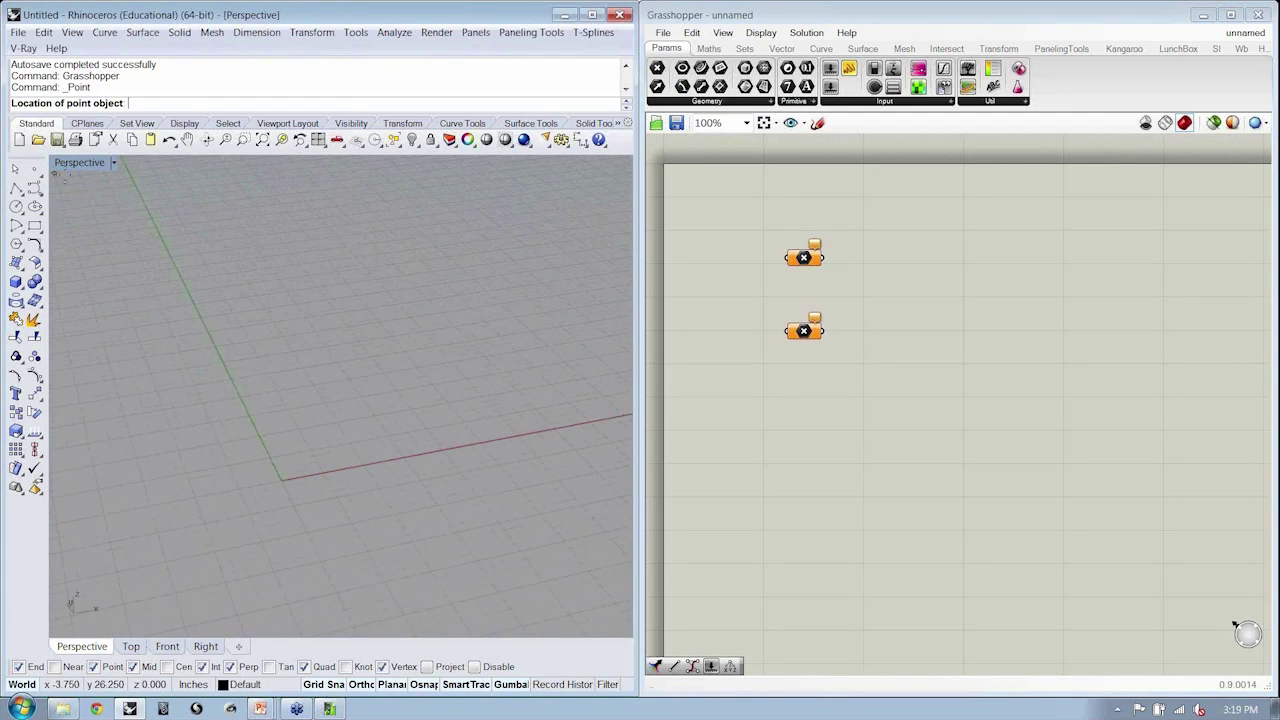
left_click(273, 396)
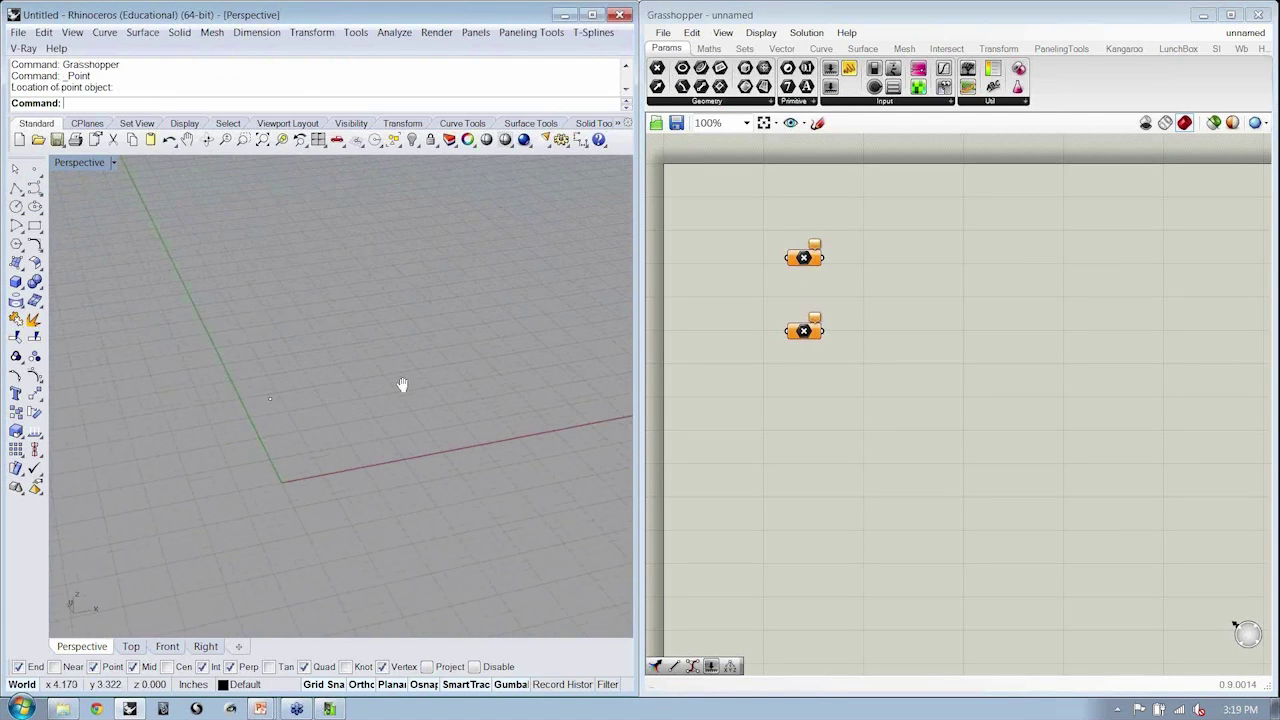
right_click_drag(403, 386, 391, 501, "shift")
key("Return")
left_click(468, 420)
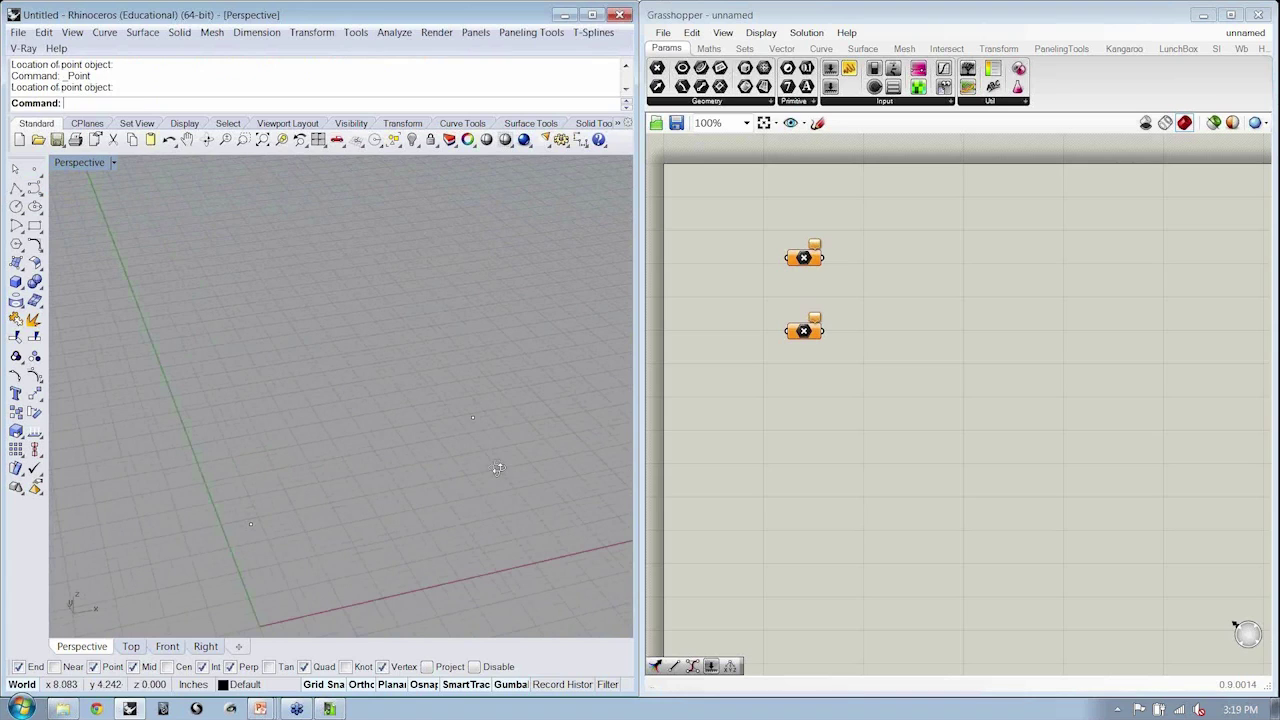
right_click_drag(497, 471, 478, 440)
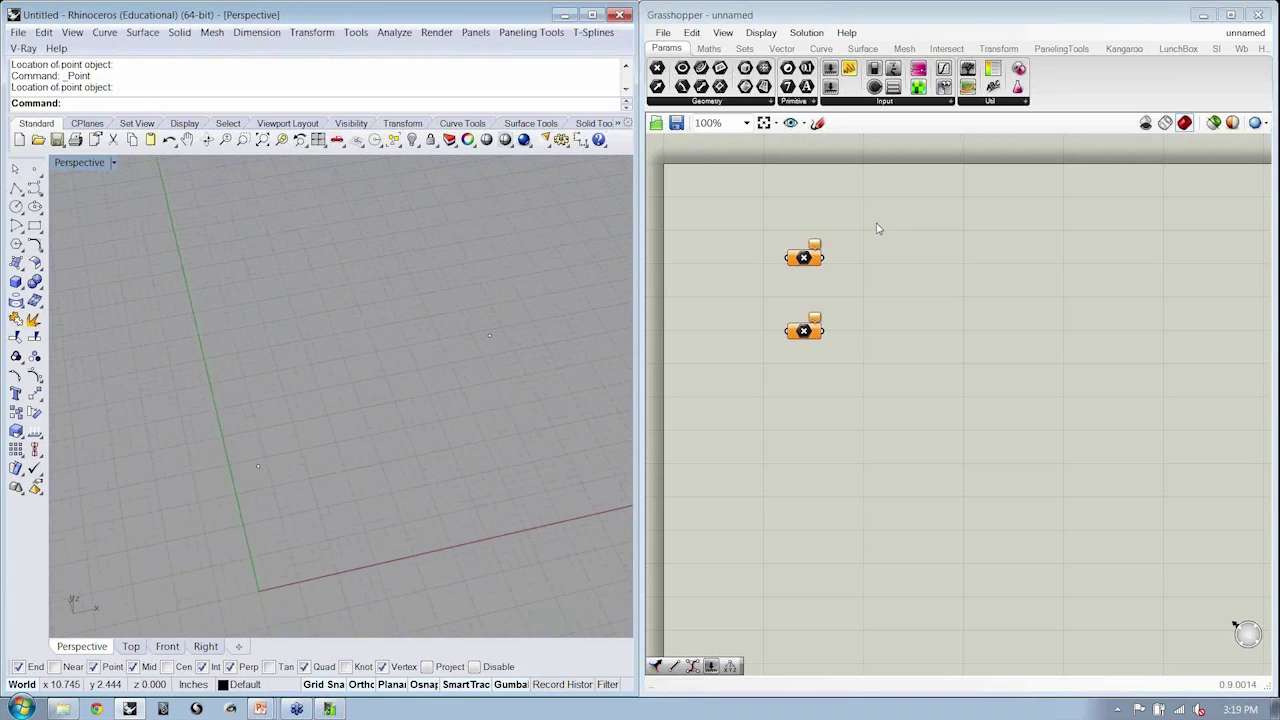
Step: Use Set one Point so each Point parameter references one of the two Rhino points
right_click(811, 259)
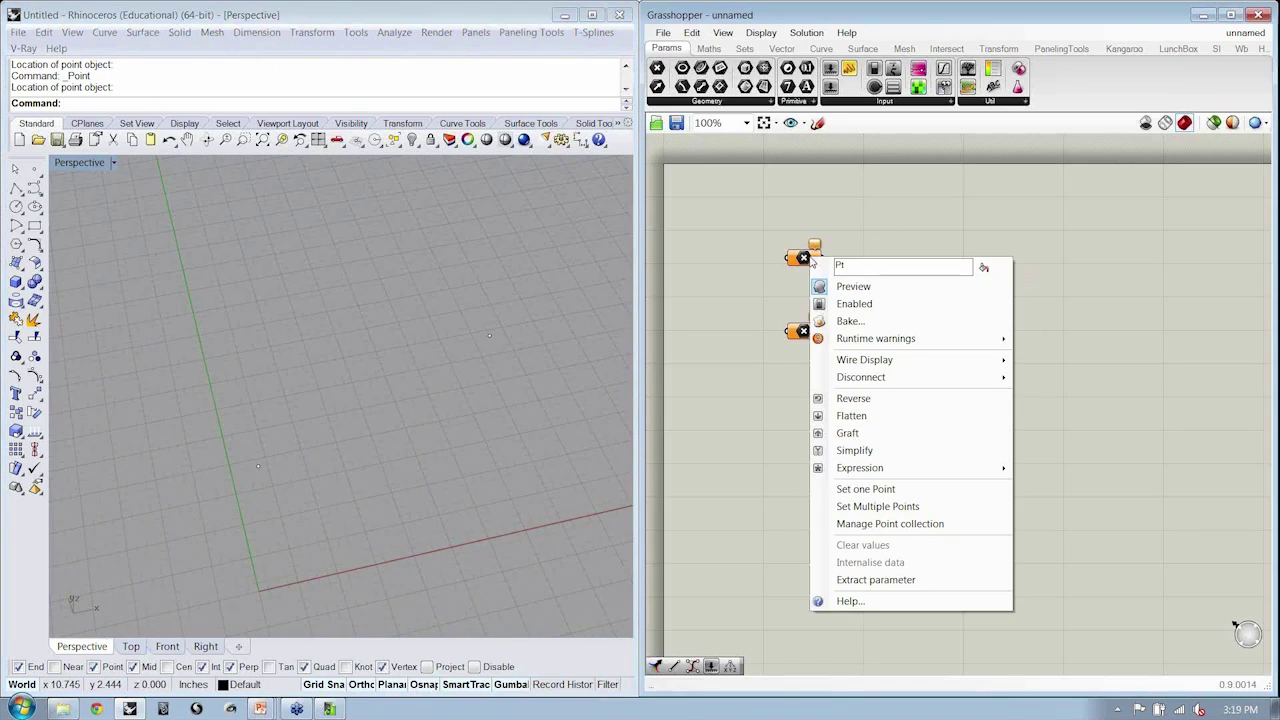
left_click(866, 489)
left_click(258, 466)
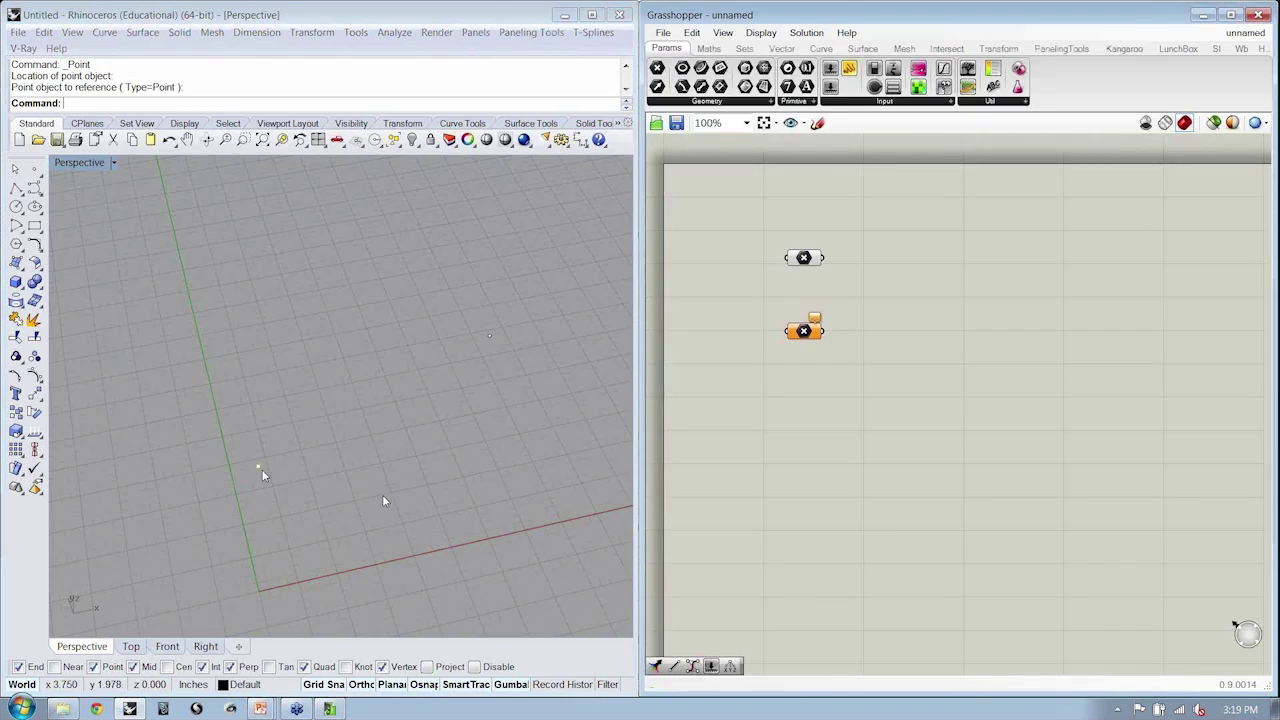
right_click(805, 332)
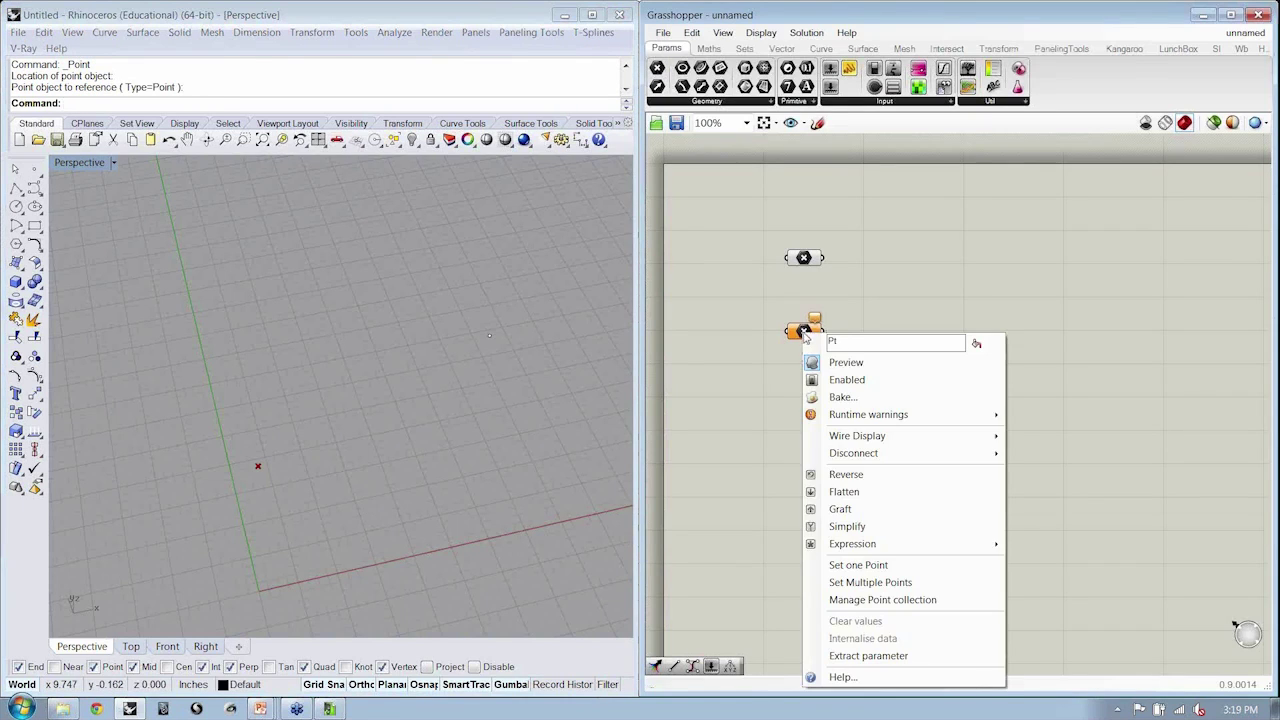
left_click(921, 567)
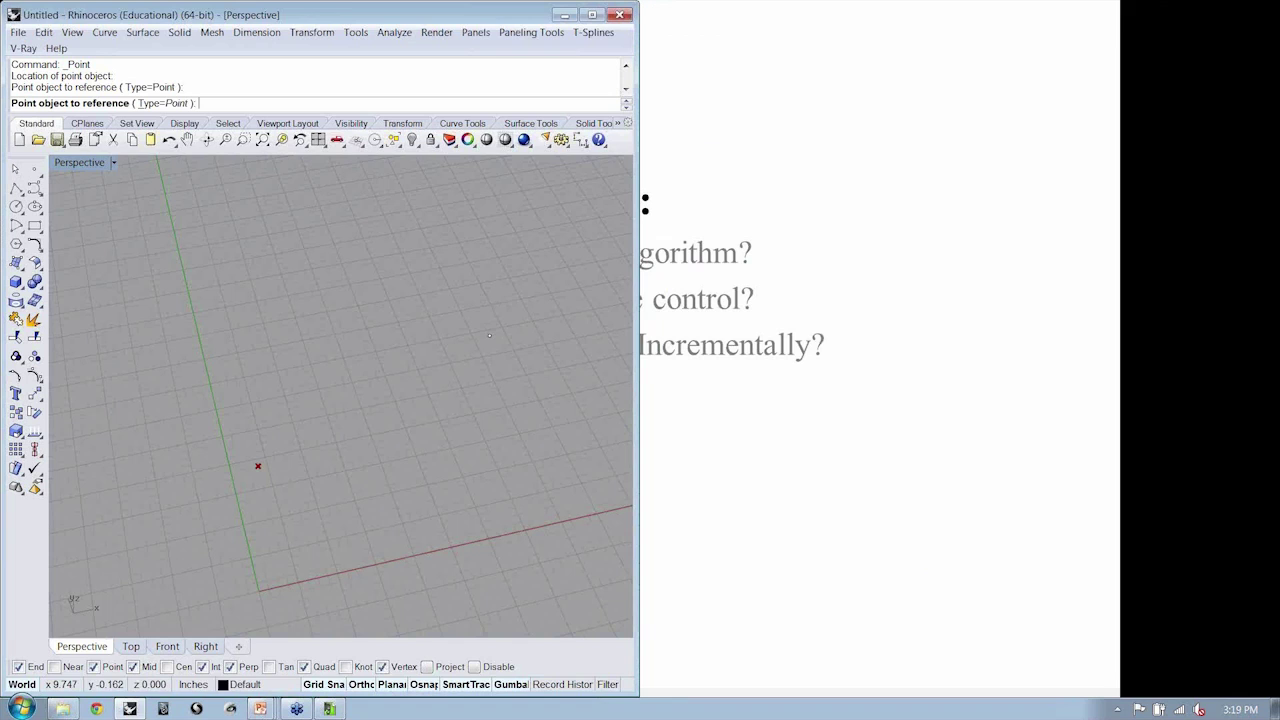
left_click(490, 337)
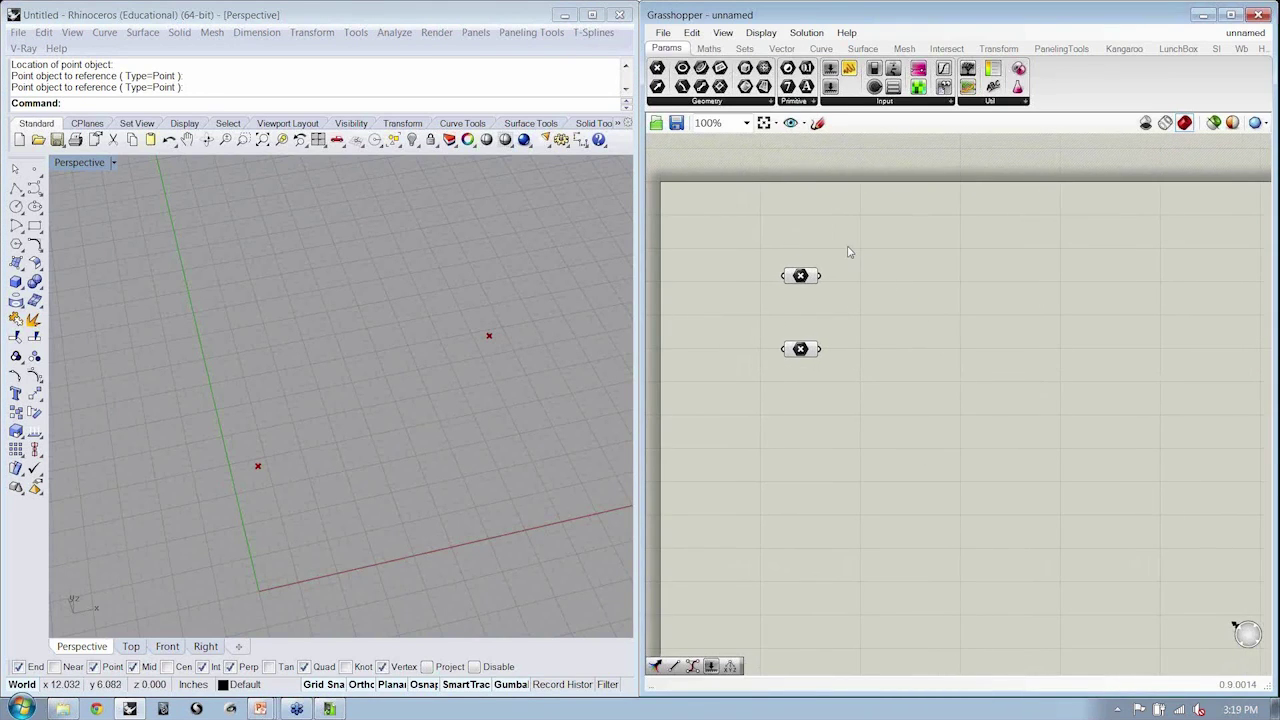
Step: Place a Line component from Curve > Primitive on the canvas
right_click_drag(374, 397, 306, 400)
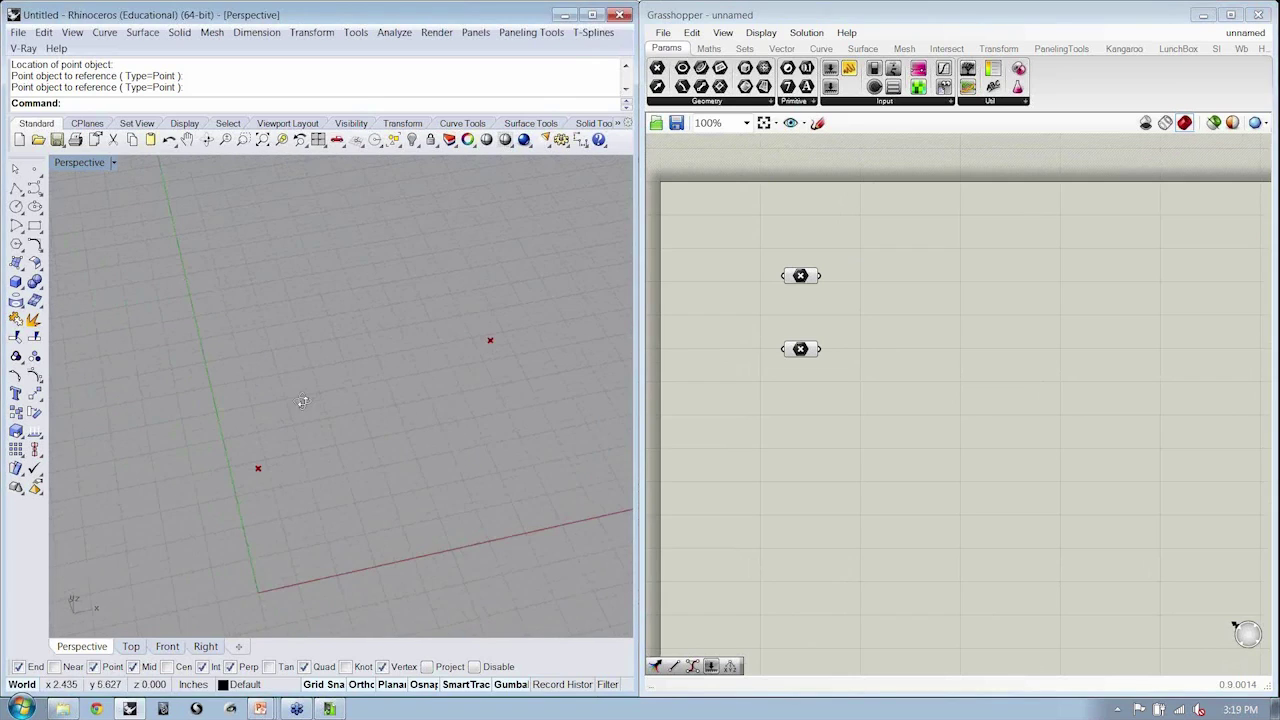
left_click(824, 50)
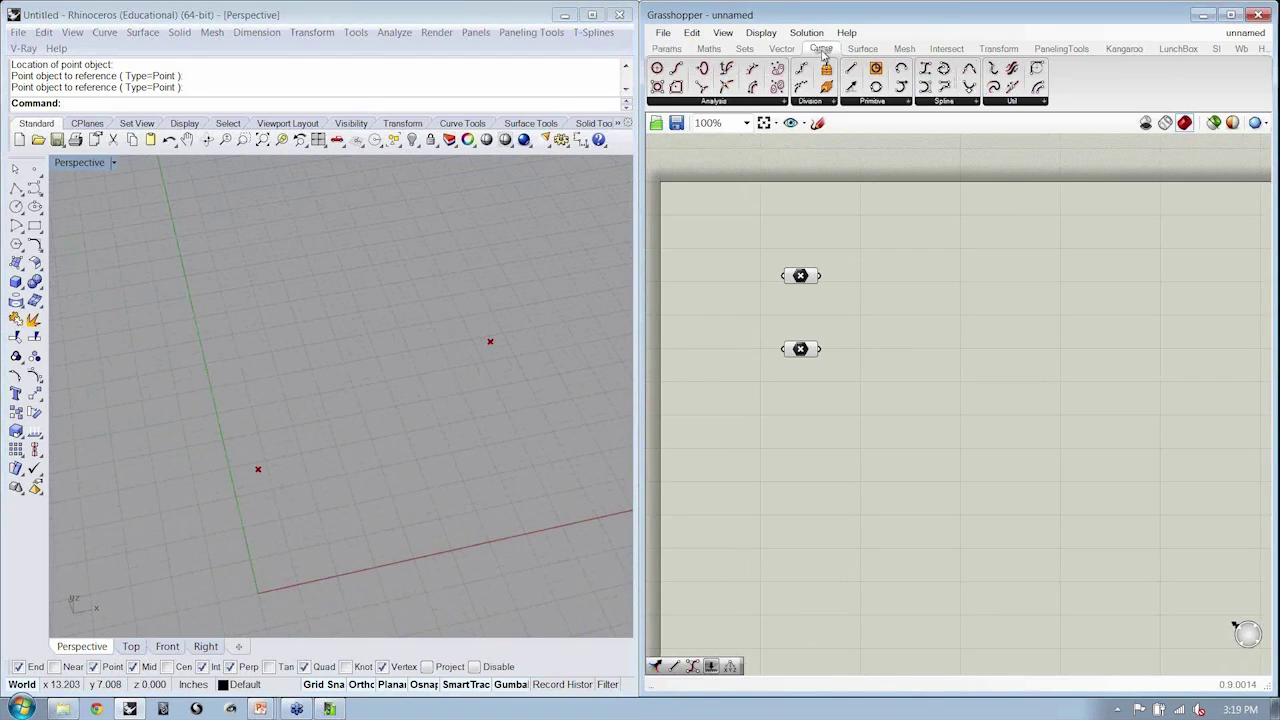
left_click(895, 105)
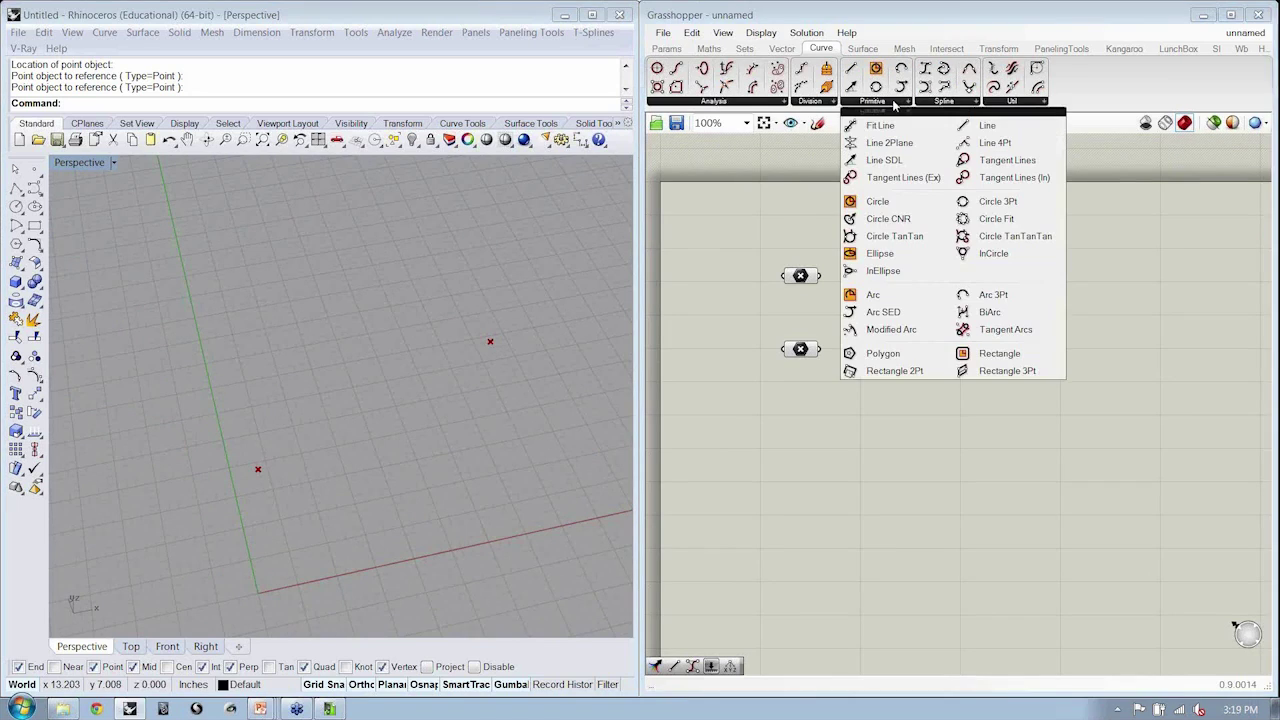
left_click(987, 126)
left_click(914, 318)
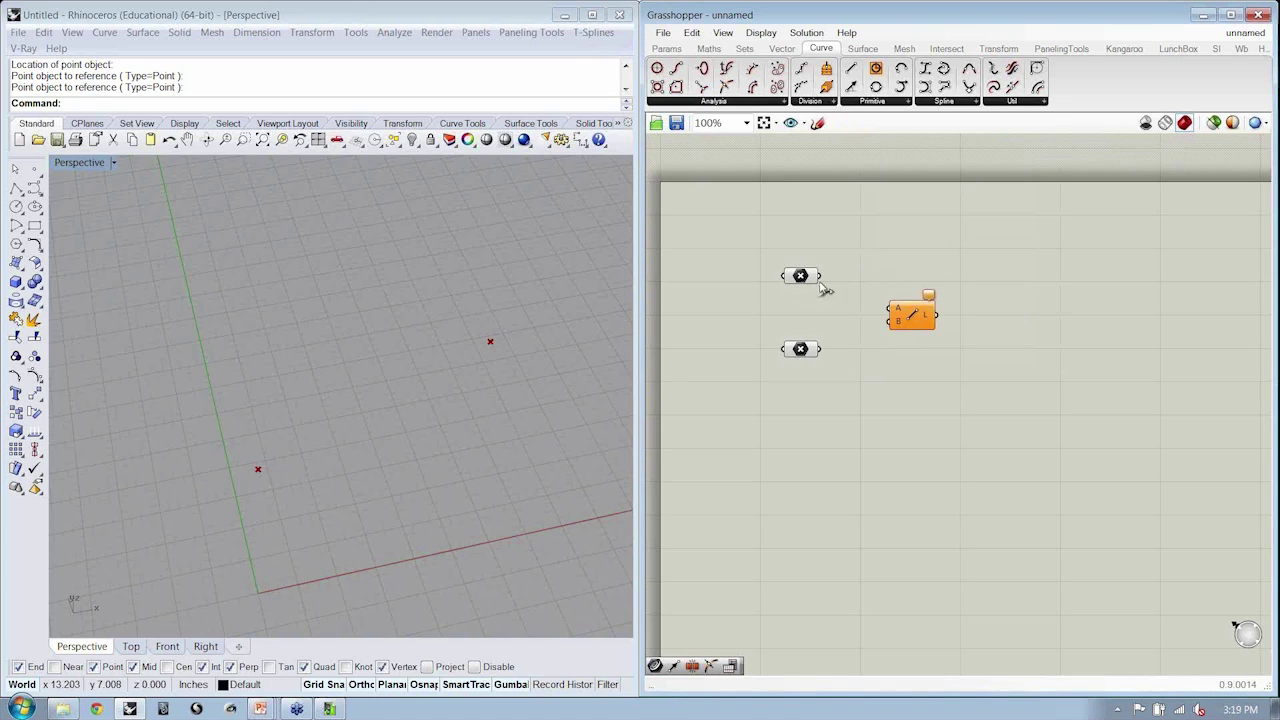
Step: Wire the upper point into Line input A and the lower point into input B
left_click_drag(826, 281, 889, 309)
left_click_drag(824, 352, 890, 320)
right_click_drag(487, 388, 440, 330)
right_click_drag(960, 320, 930, 320)
left_click(872, 314)
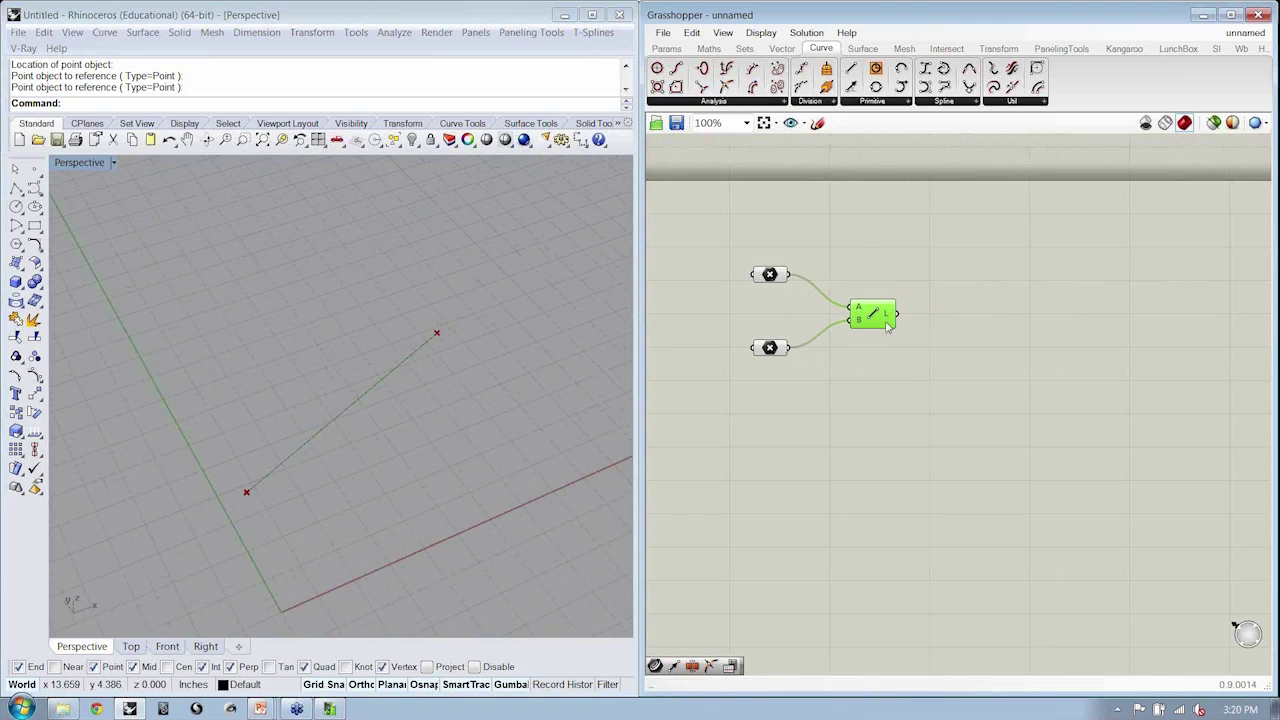
left_click_drag(826, 274, 918, 364)
Step: Drop a Panel right of the Line component and wire the Line output into it, showing 8.310385 in
left_click(666, 48)
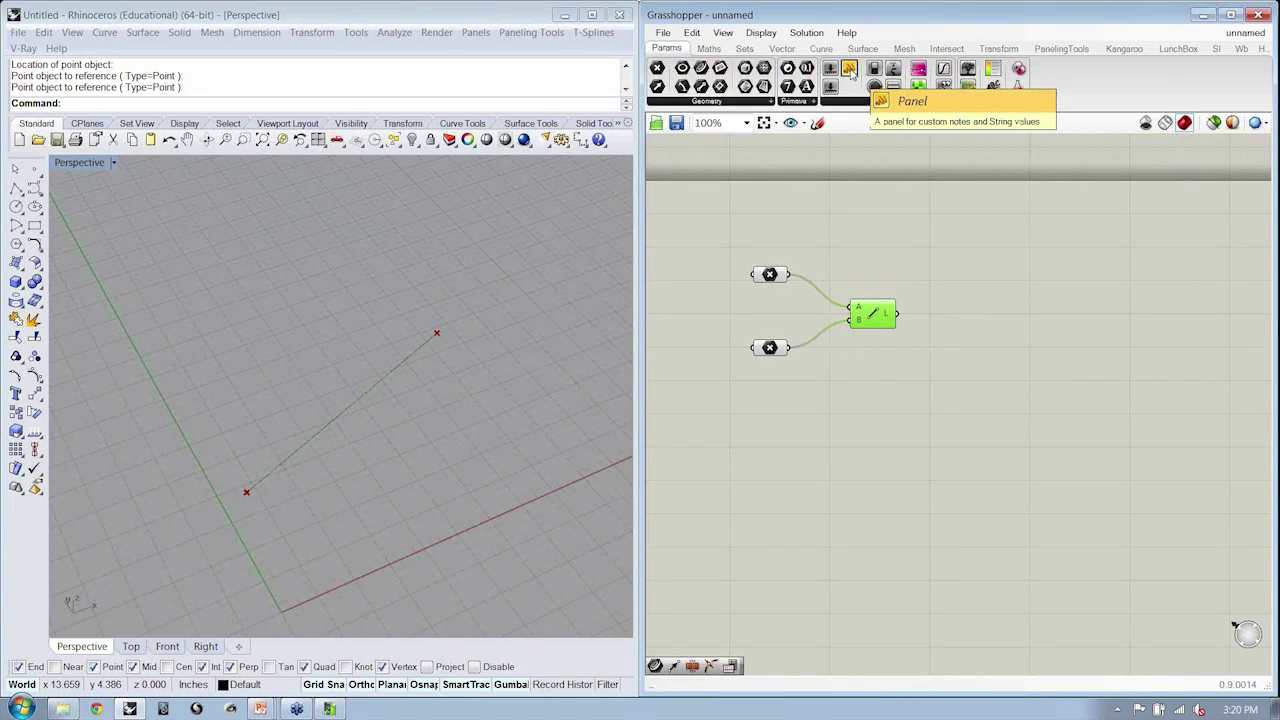
left_click_drag(849, 70, 975, 318)
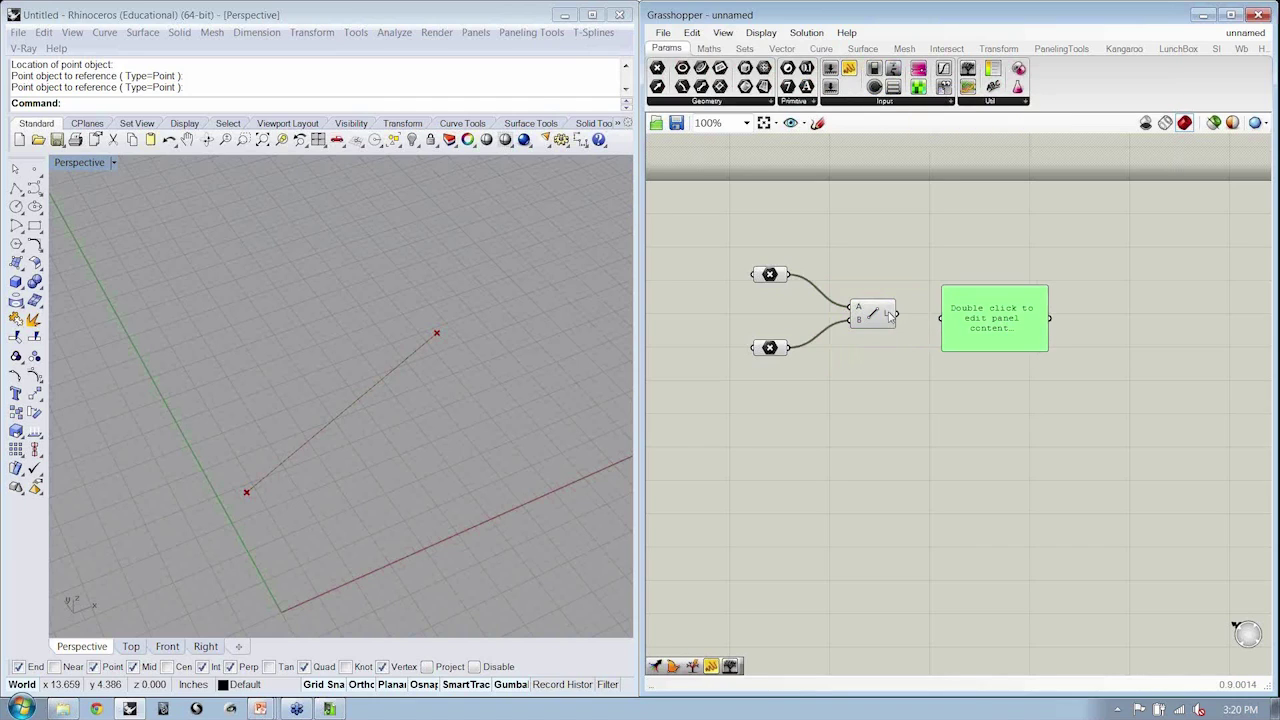
left_click_drag(896, 313, 1088, 311)
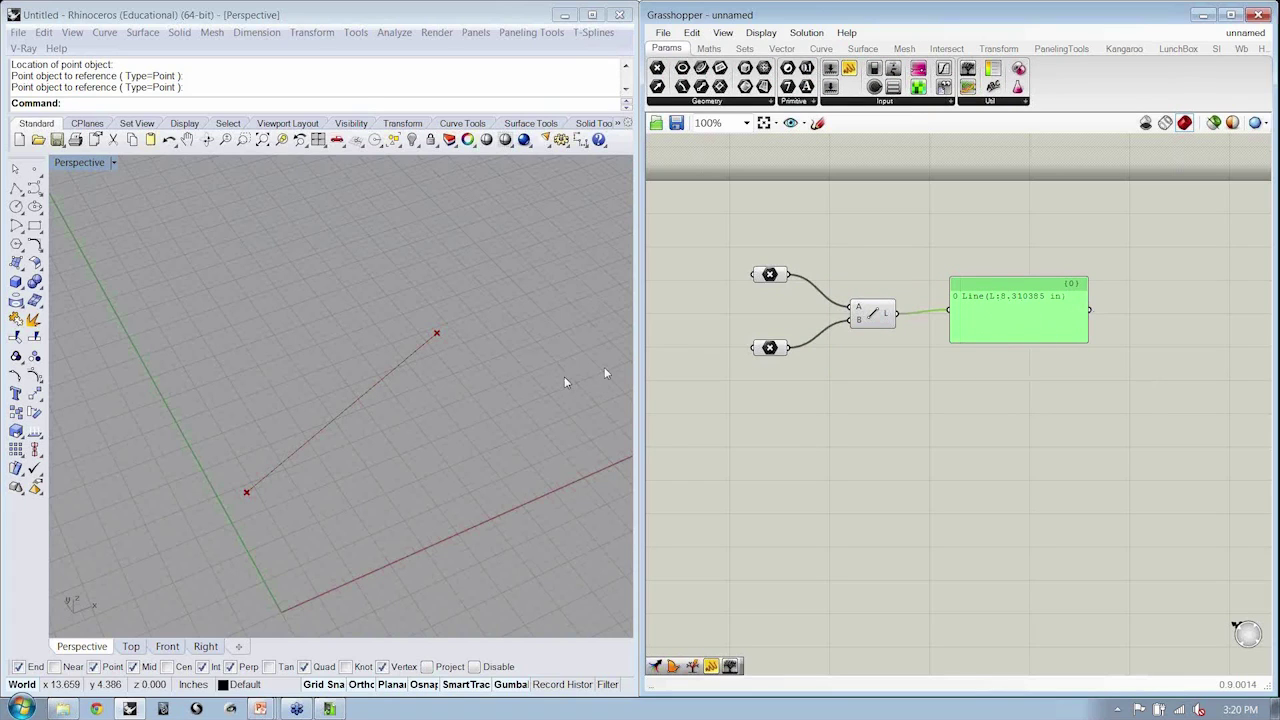
right_click_drag(505, 359, 333, 364)
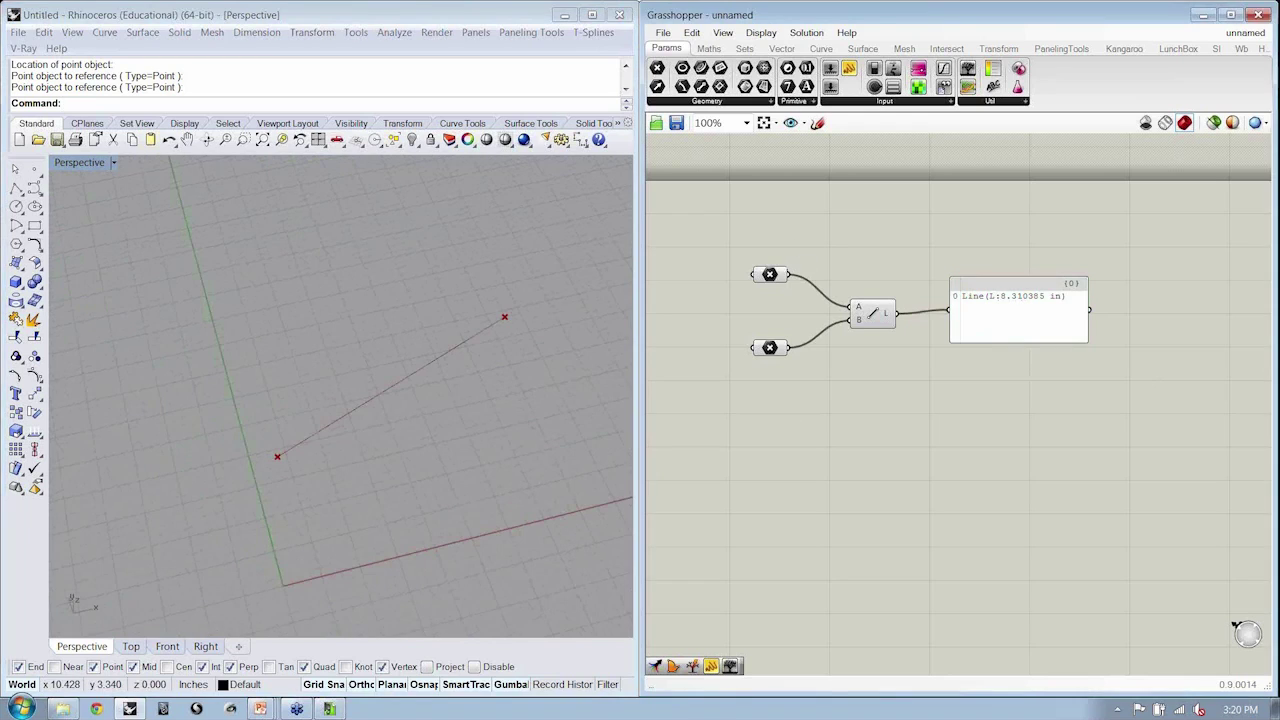
left_click_drag(719, 233, 818, 402)
left_click_drag(840, 263, 908, 357)
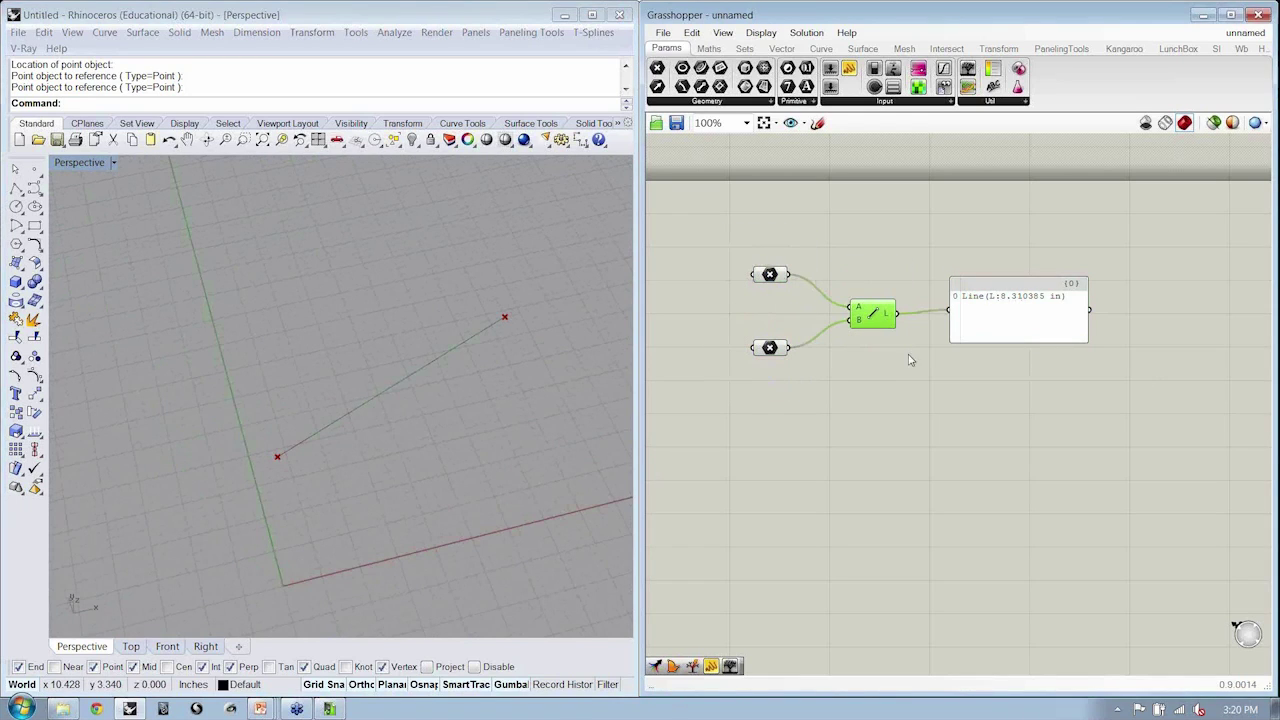
left_click(977, 334)
left_click_drag(926, 256, 970, 290)
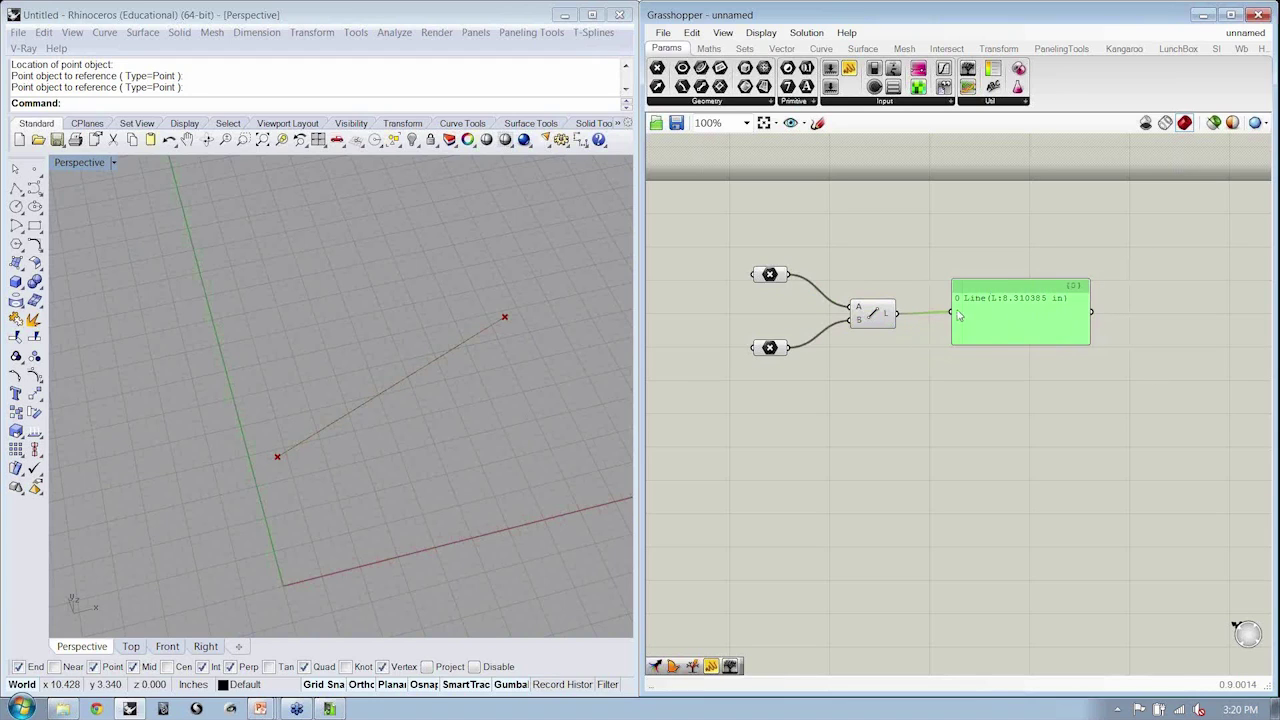
left_click(980, 238)
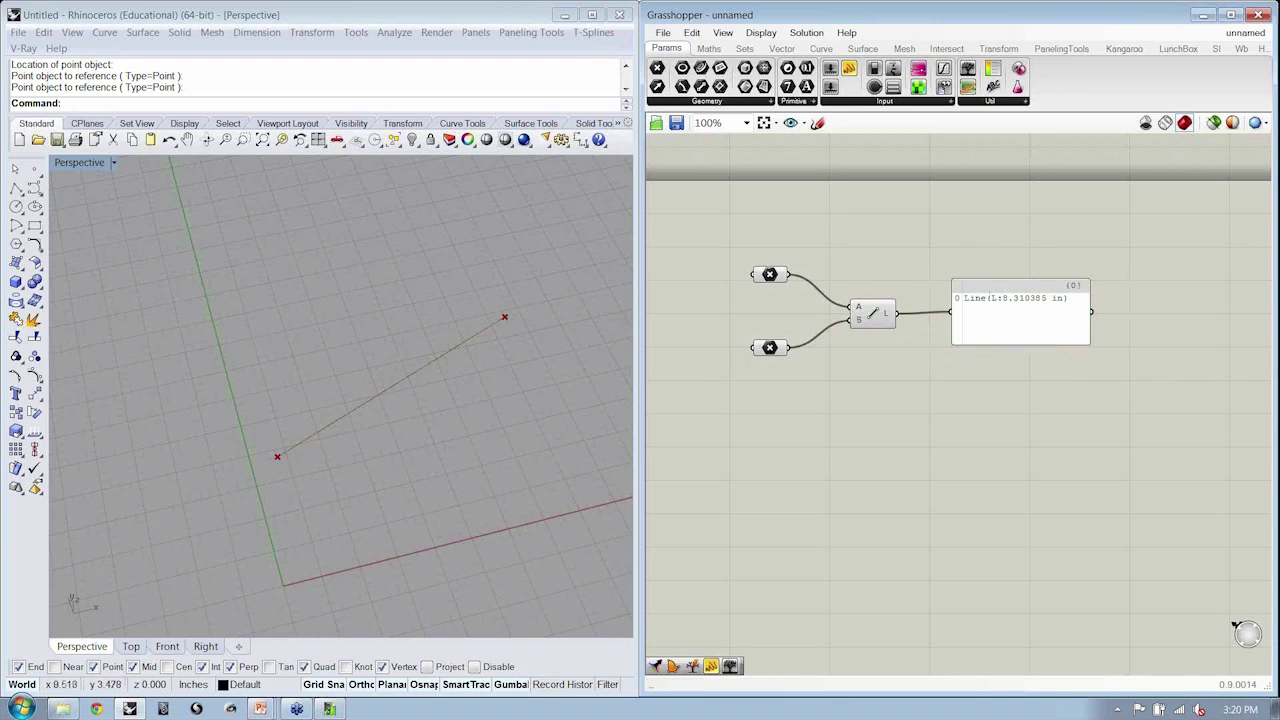
Step: Drag both line endpoints to new positions in the Perspective view, lengthening the line
left_click(558, 385)
right_click_drag(558, 385, 517, 366)
left_click(468, 339)
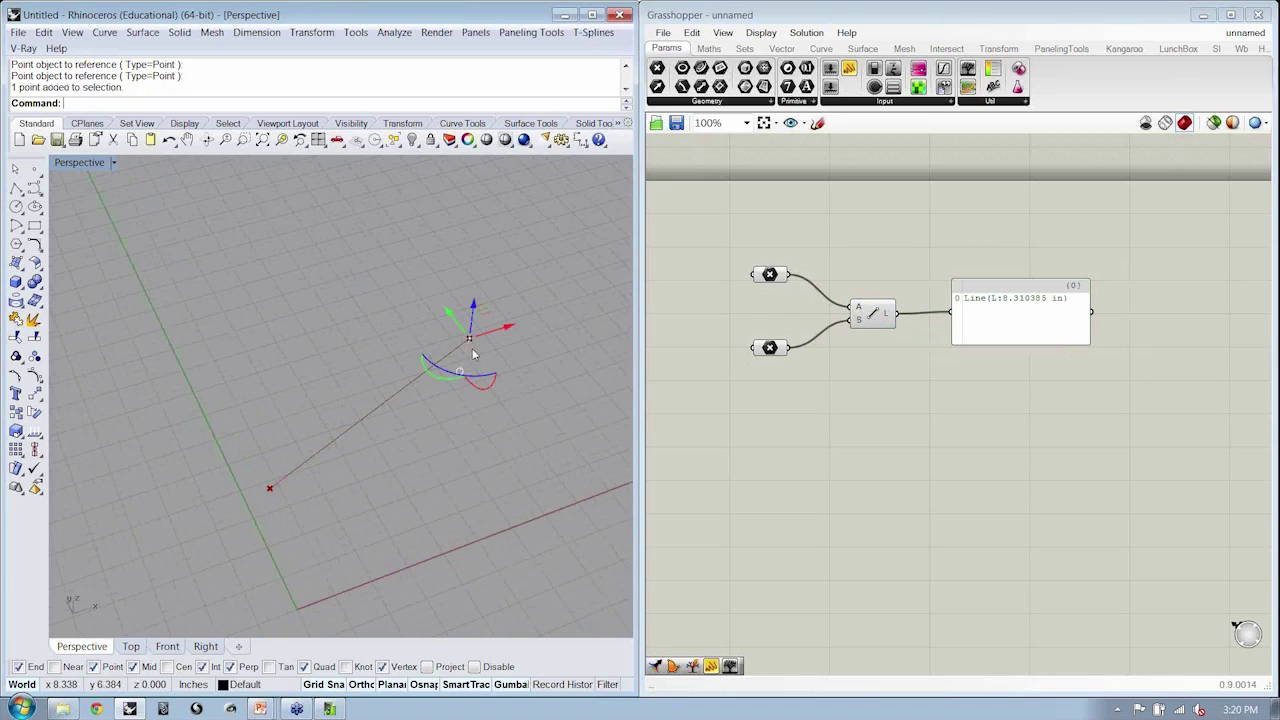
left_click_drag(455, 316, 548, 462)
left_click(269, 486)
left_click_drag(258, 466, 226, 405)
key("Escape")
Step: Review the linked components, then move the right endpoint up and to the left
right_click_drag(460, 384, 460, 355)
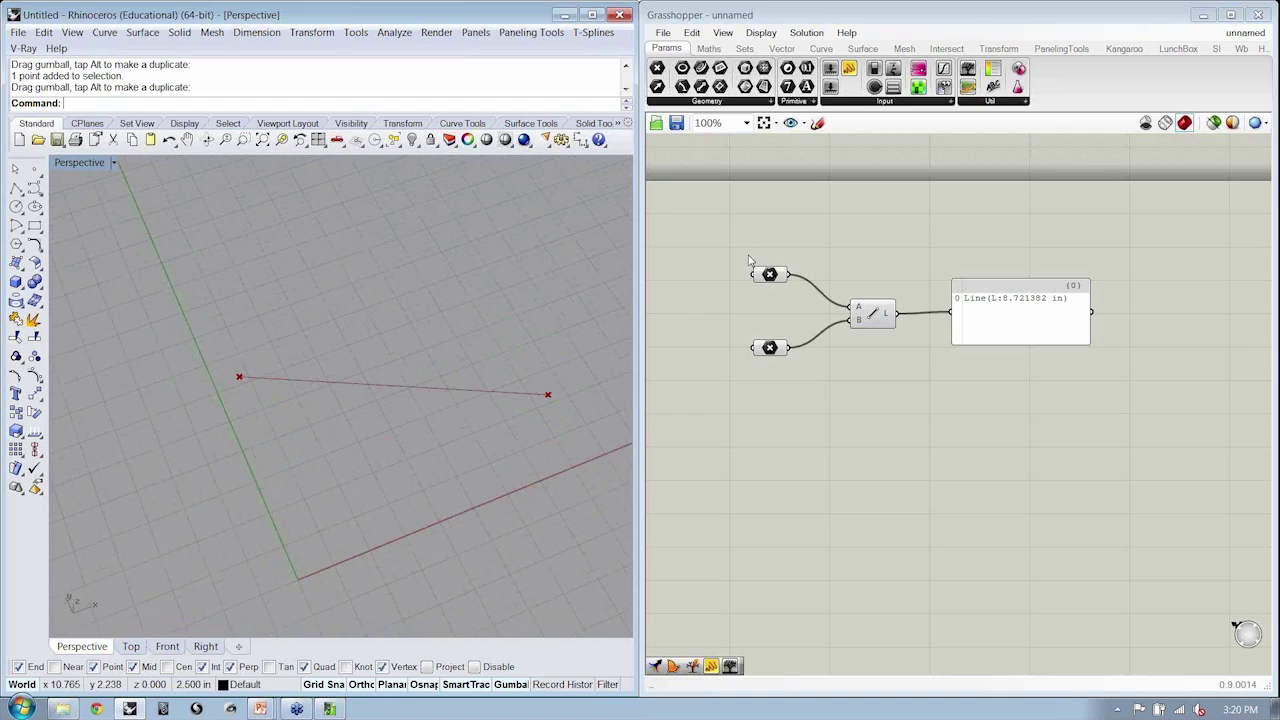
left_click_drag(749, 262, 820, 371)
left_click(870, 316)
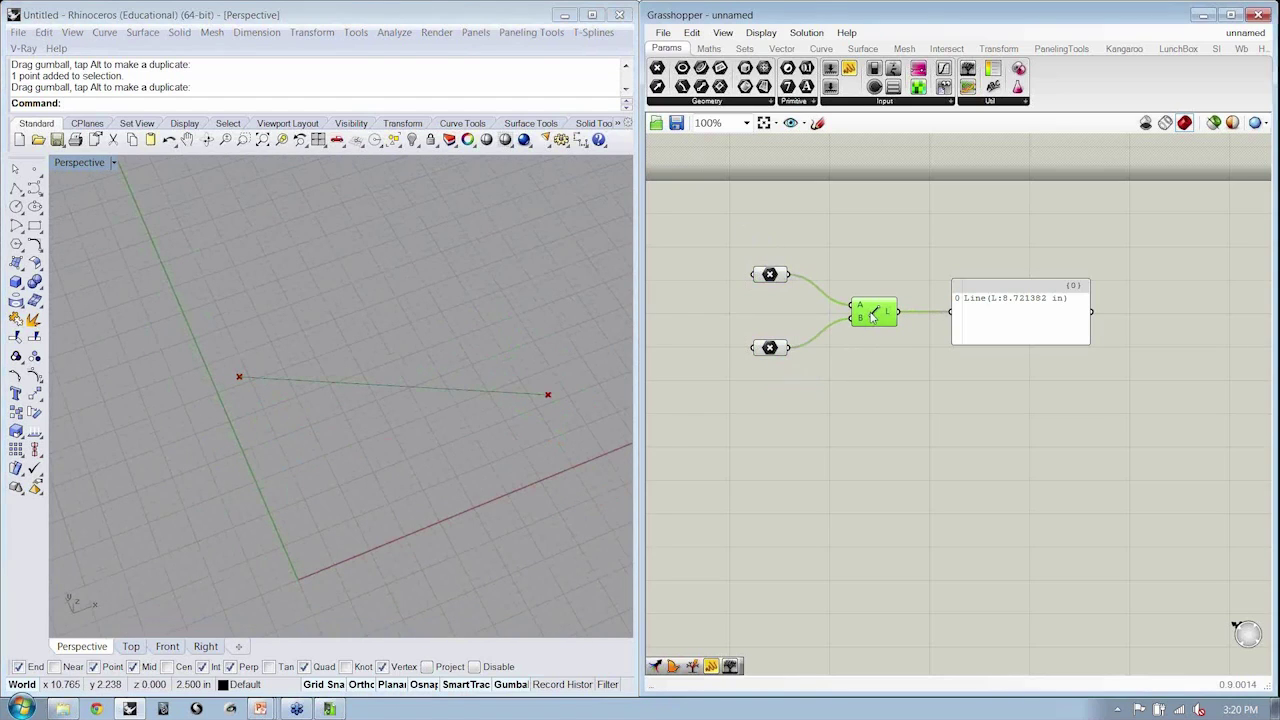
left_click(865, 462)
left_click(556, 397)
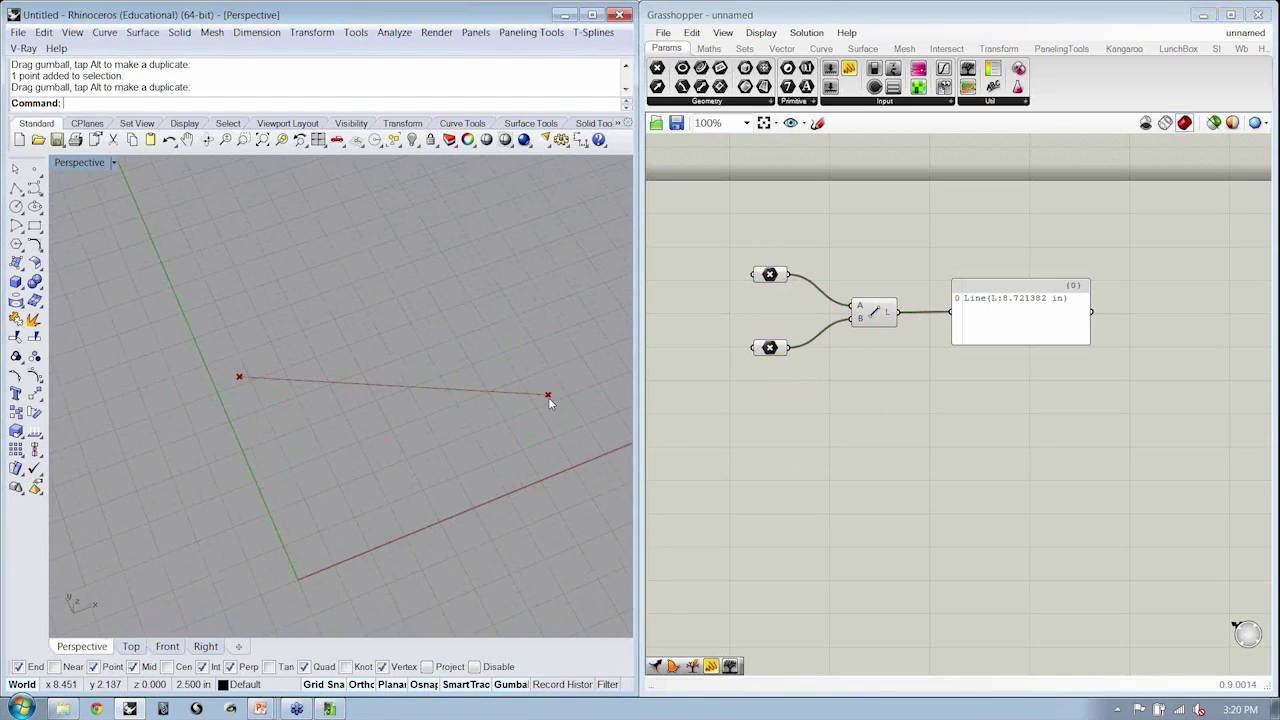
left_click(548, 395)
left_click_drag(548, 395, 506, 327)
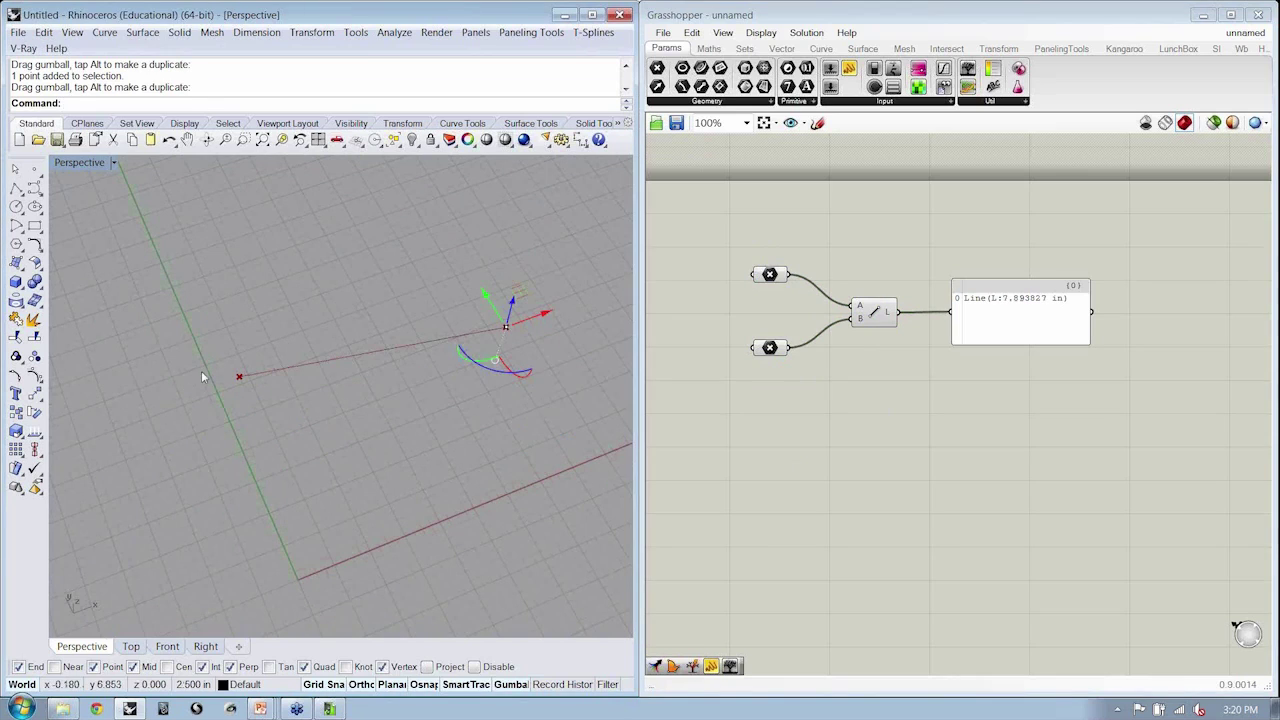
Step: Move the left endpoint down and further out, then deselect it
left_click(239, 376)
left_click_drag(239, 376, 258, 418)
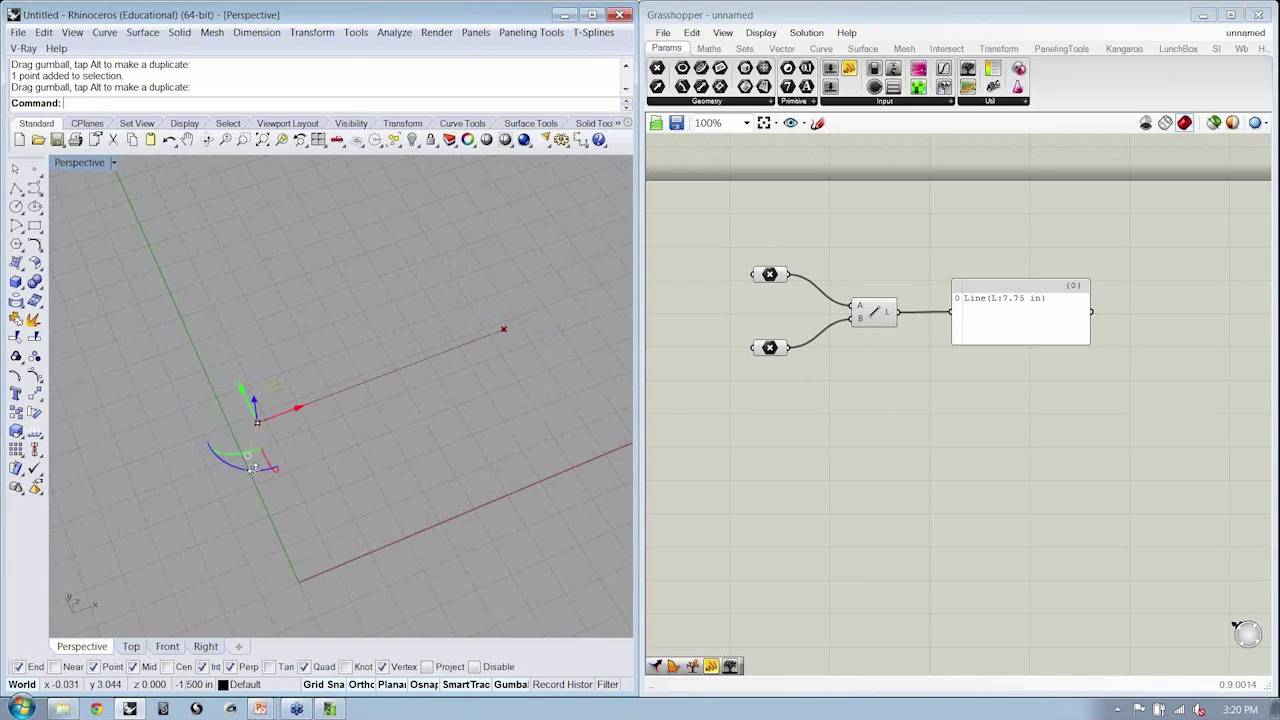
right_click_drag(258, 418, 214, 430)
left_click_drag(214, 430, 332, 510)
key("Escape")
left_click(268, 440)
key("Escape")
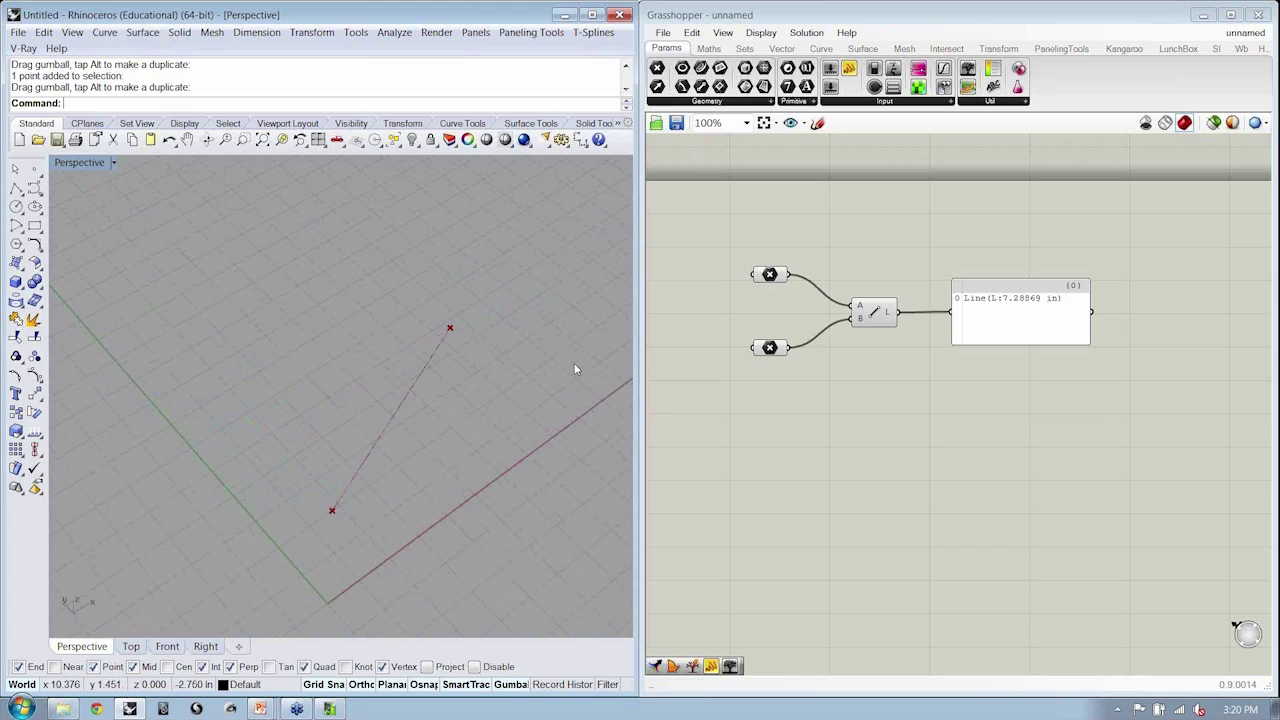
Step: Adjust the views and nudge the Line component back into place on the canvas
right_click_drag(575, 369, 411, 481)
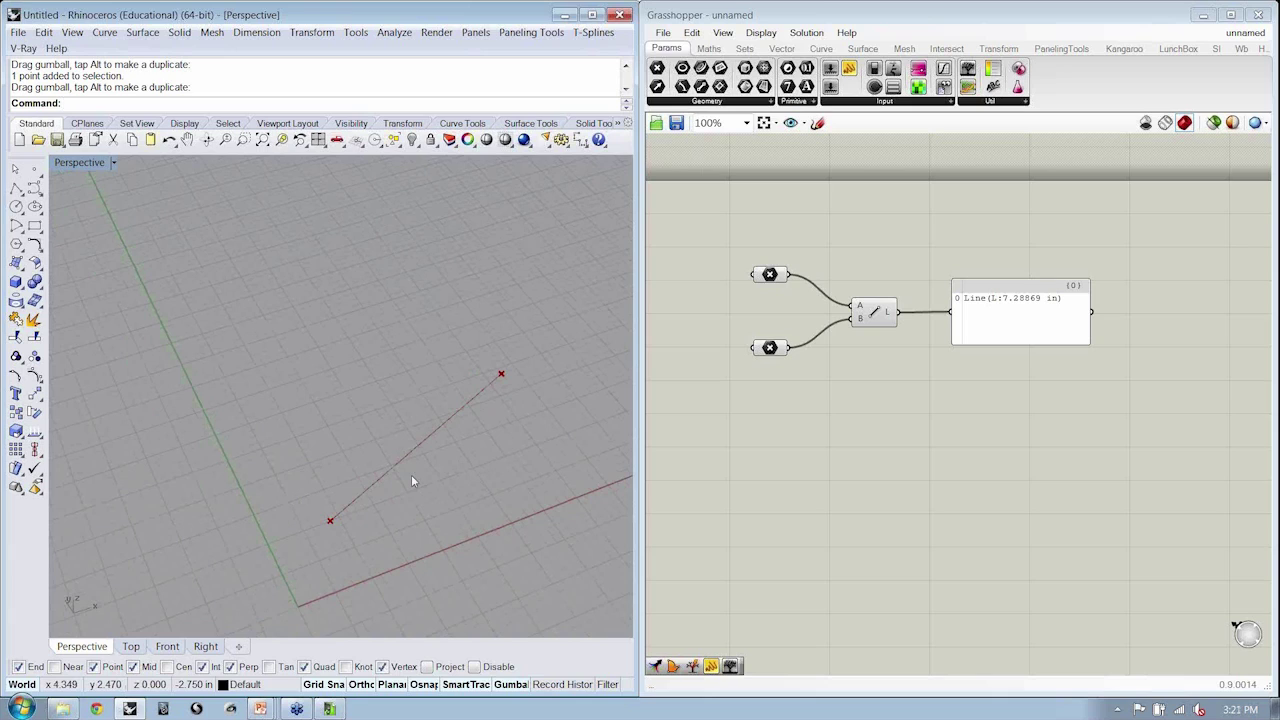
right_click_drag(829, 402, 797, 401)
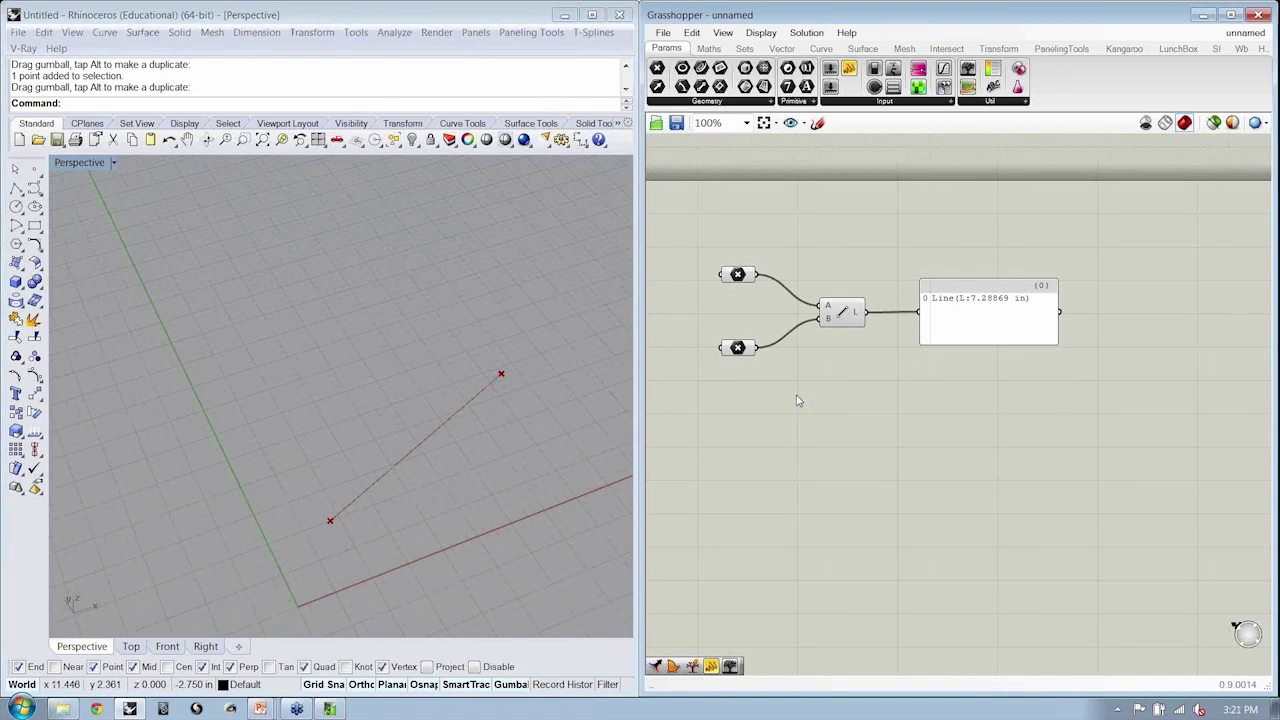
right_click_drag(423, 474, 391, 503)
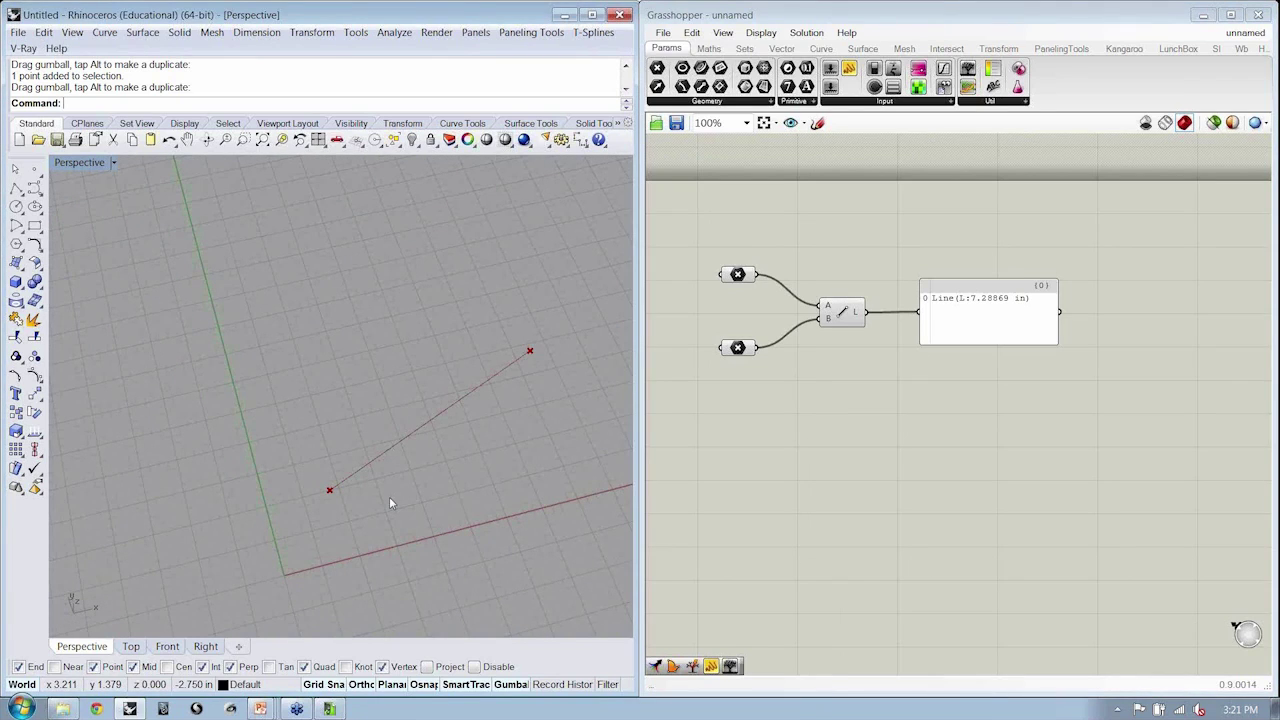
right_click_drag(828, 377, 858, 383)
left_click_drag(876, 320, 875, 320)
left_click(811, 533)
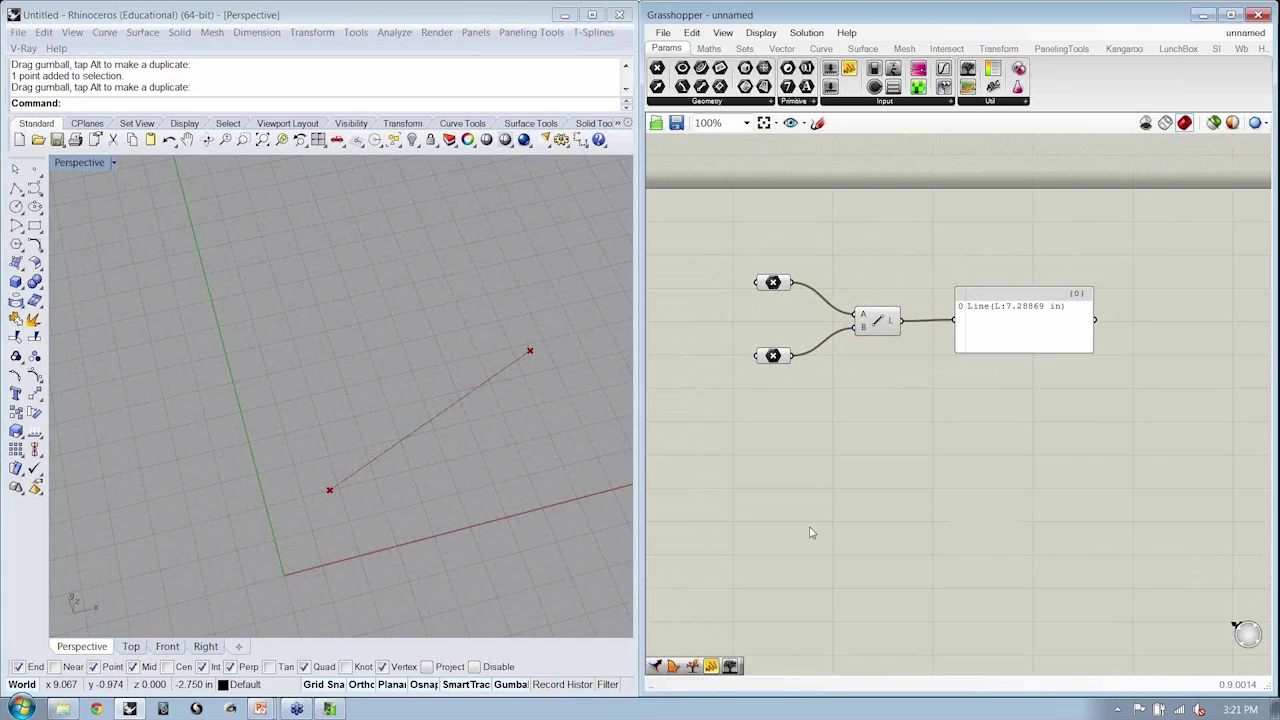
Step: Drag the lower point along Y until the line measures 6.914658 in, then switch to the slides
left_click(329, 489)
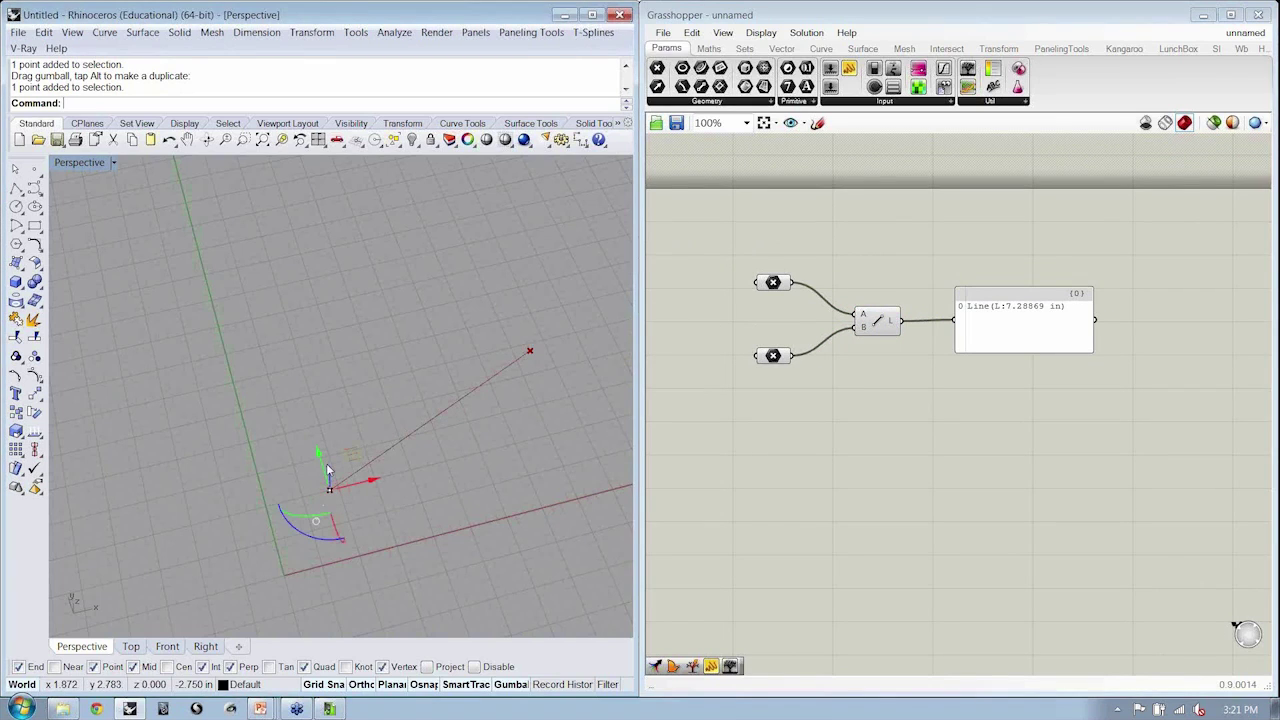
left_click_drag(318, 458, 322, 422)
right_click_drag(322, 422, 346, 335)
left_click_drag(348, 352, 400, 372)
right_click_drag(400, 372, 470, 506)
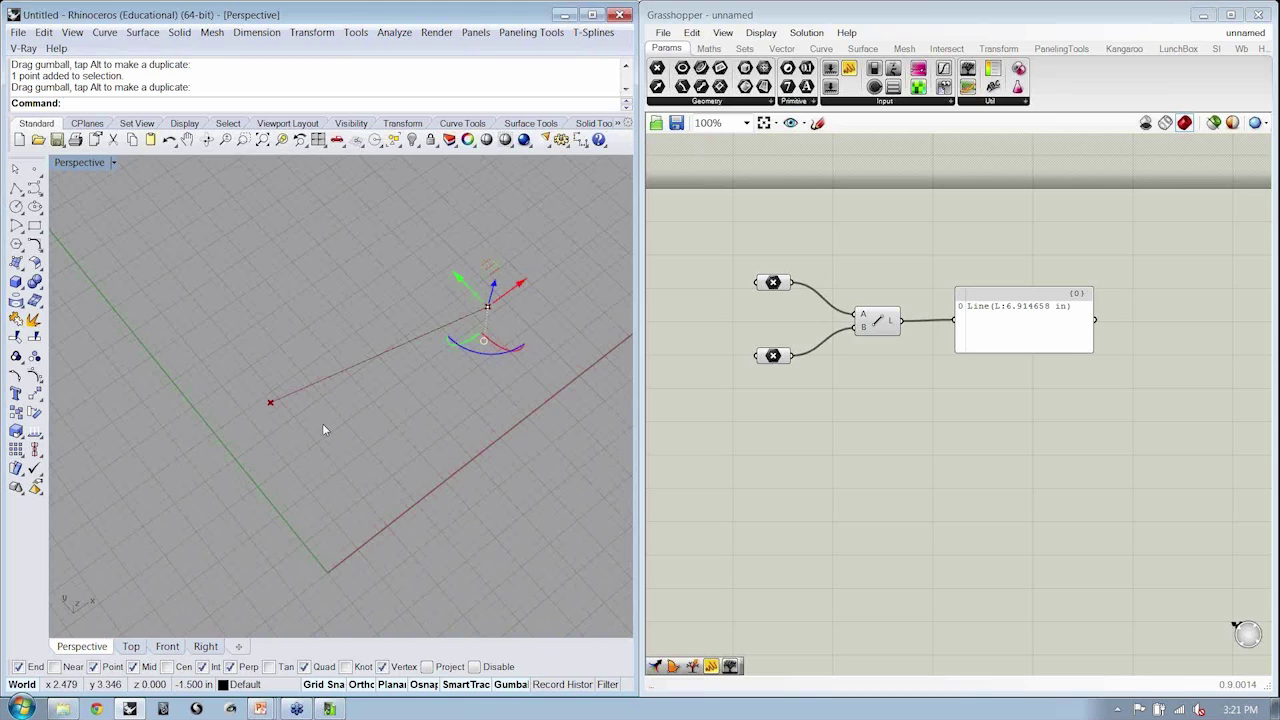
right_click_drag(346, 446, 418, 499)
key("Escape")
left_click(261, 709)
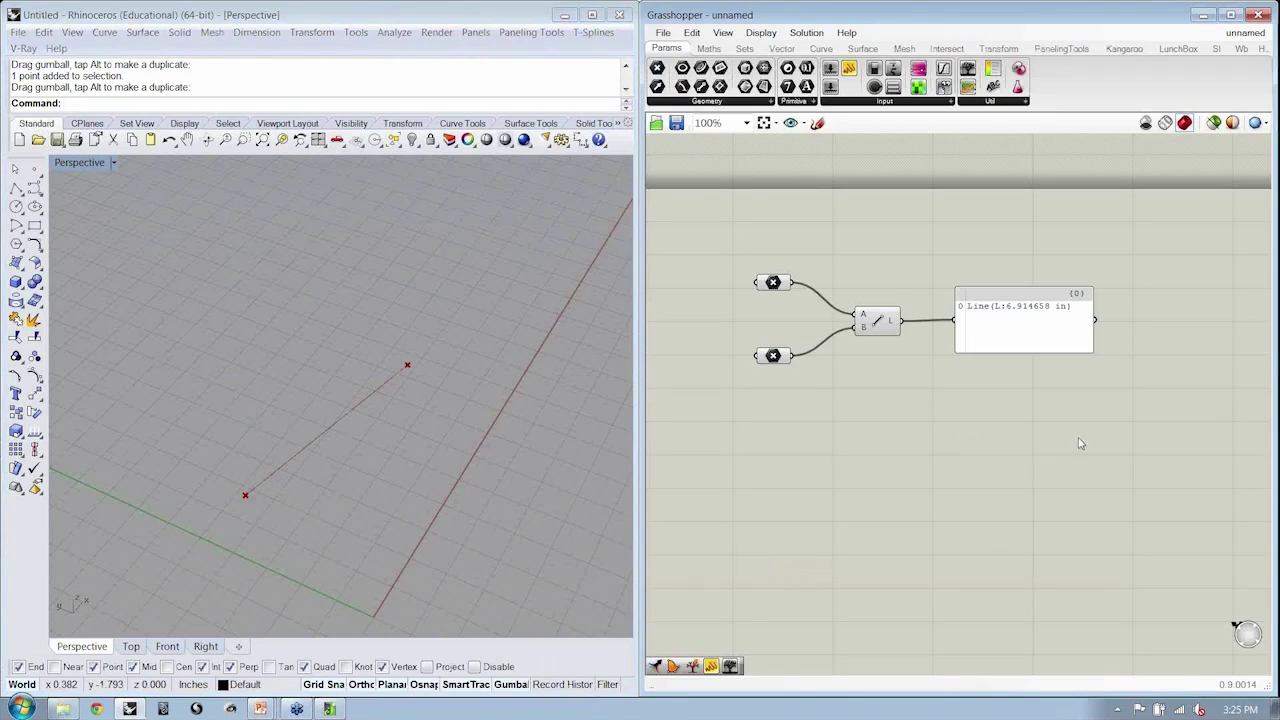
Step: Clear the Grasshopper canvas by deleting all existing components
left_click_drag(1132, 424, 798, 306)
left_click_drag(1022, 432, 780, 258)
key("Delete")
mouse_move(830, 255)
right_mouse_down()
mouse_move(800, 306)
mouse_move(851, 306)
mouse_move(837, 270)
right_mouse_up()
Step: Open 1-0_SpiralByExpression.gh from the 001_Distribute folder
left_click(665, 33)
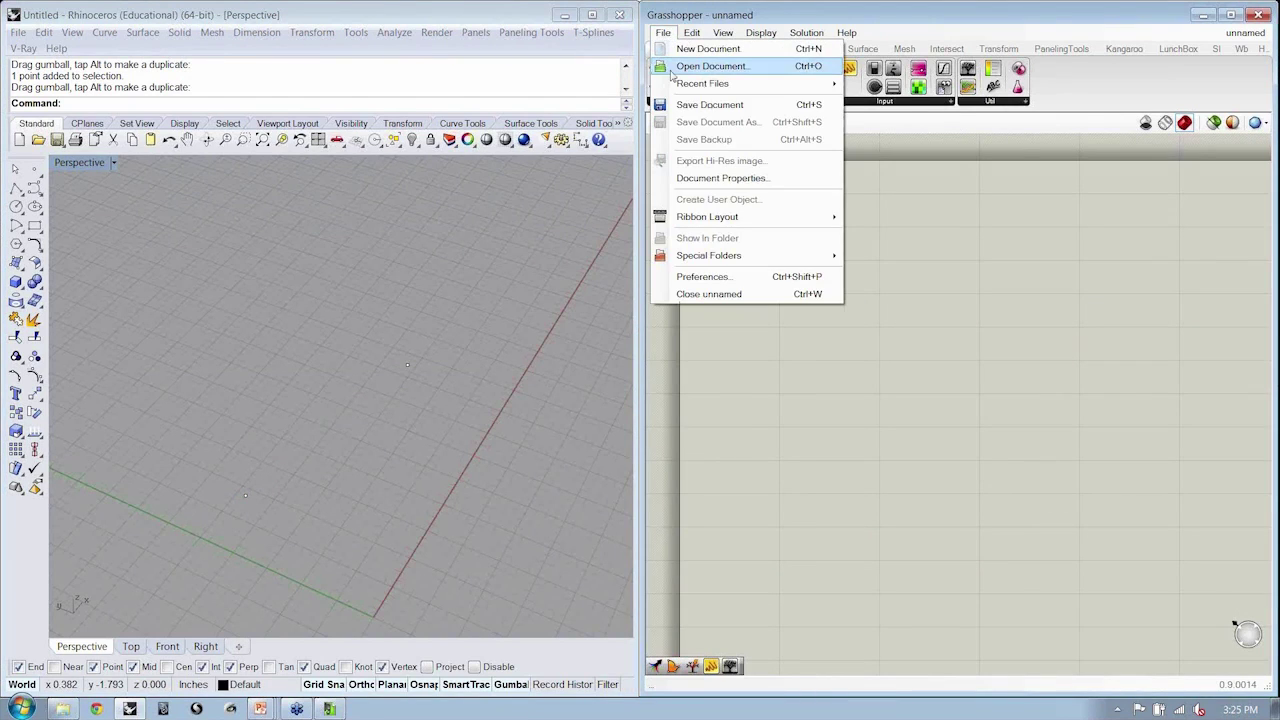
left_click(705, 64)
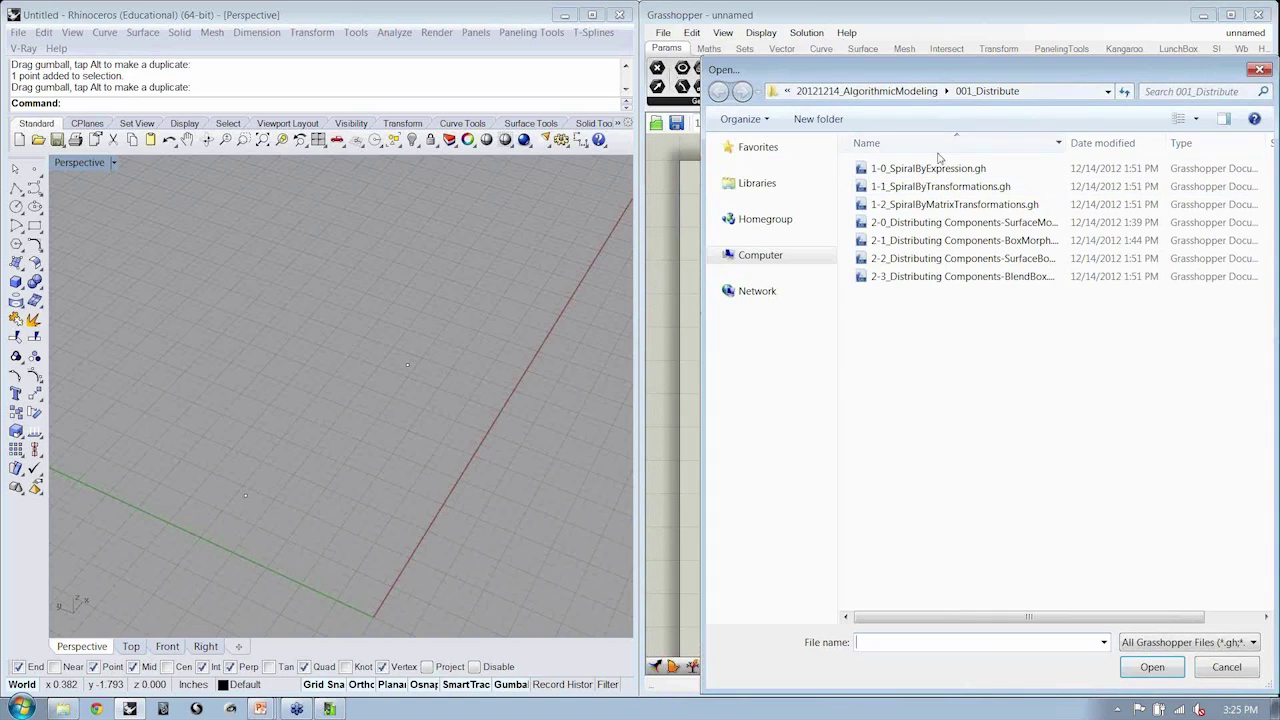
left_click_drag(955, 69, 941, 54)
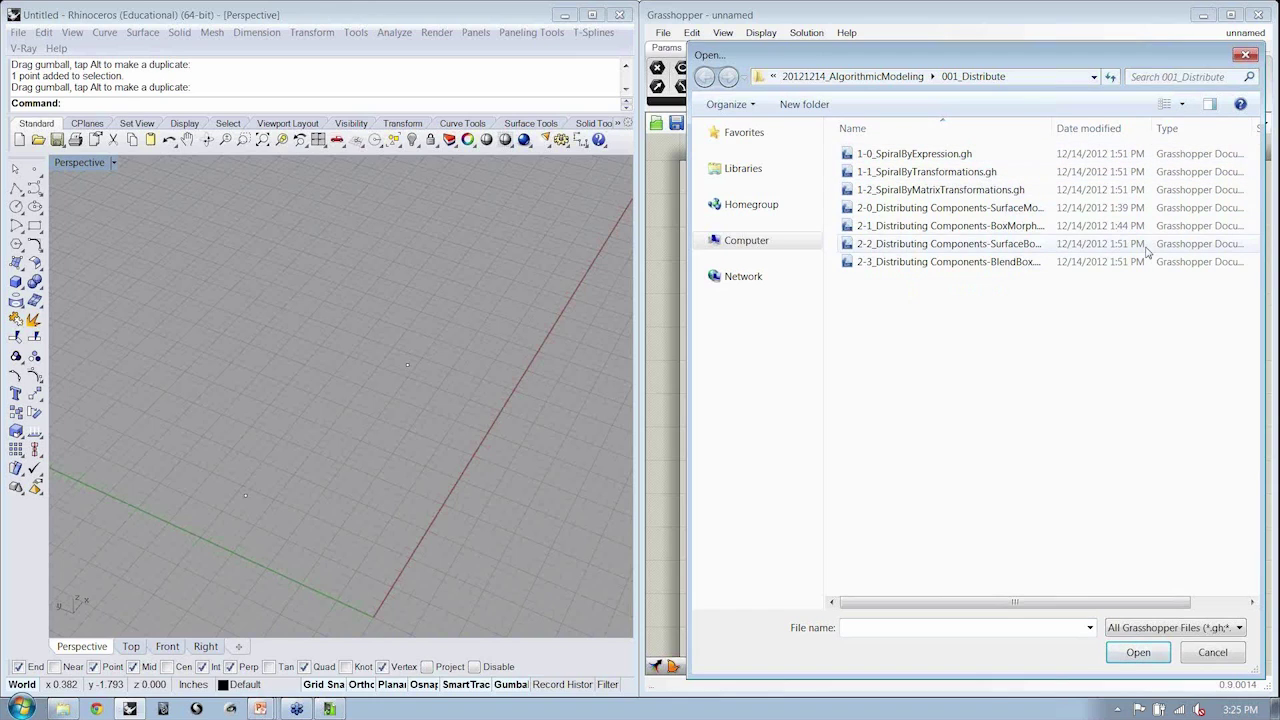
left_click(940, 158)
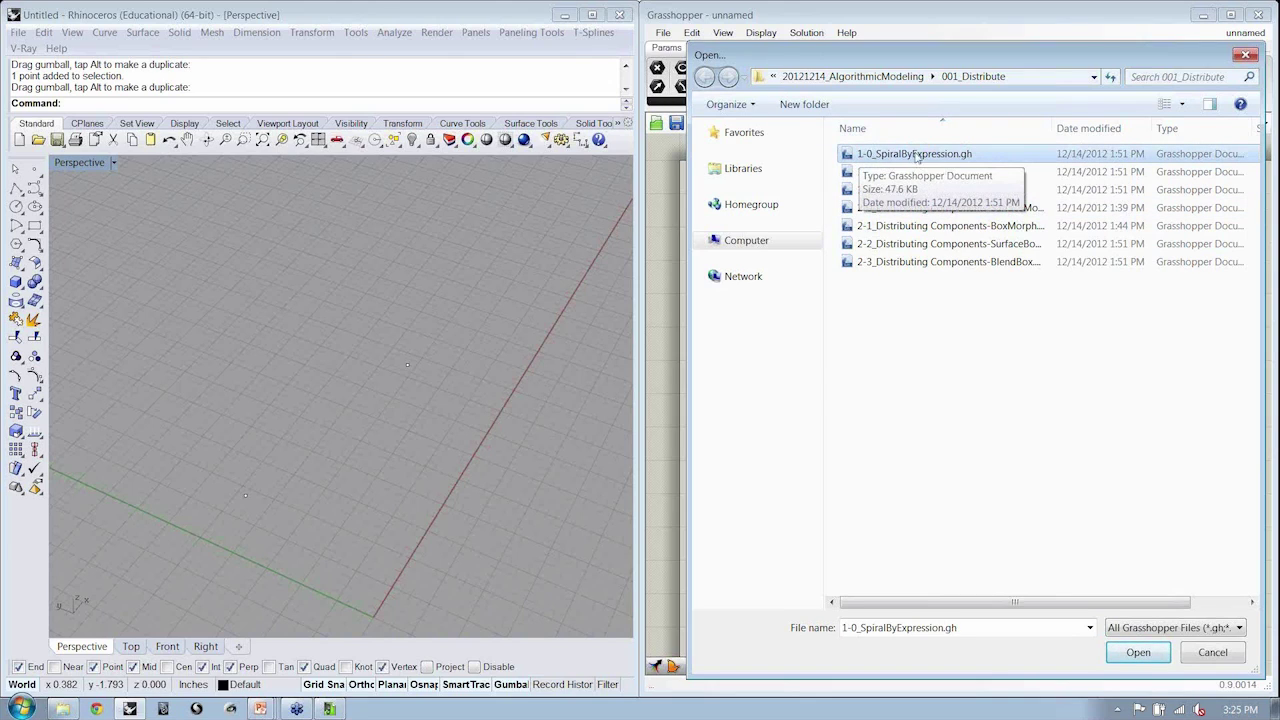
left_click(1139, 654)
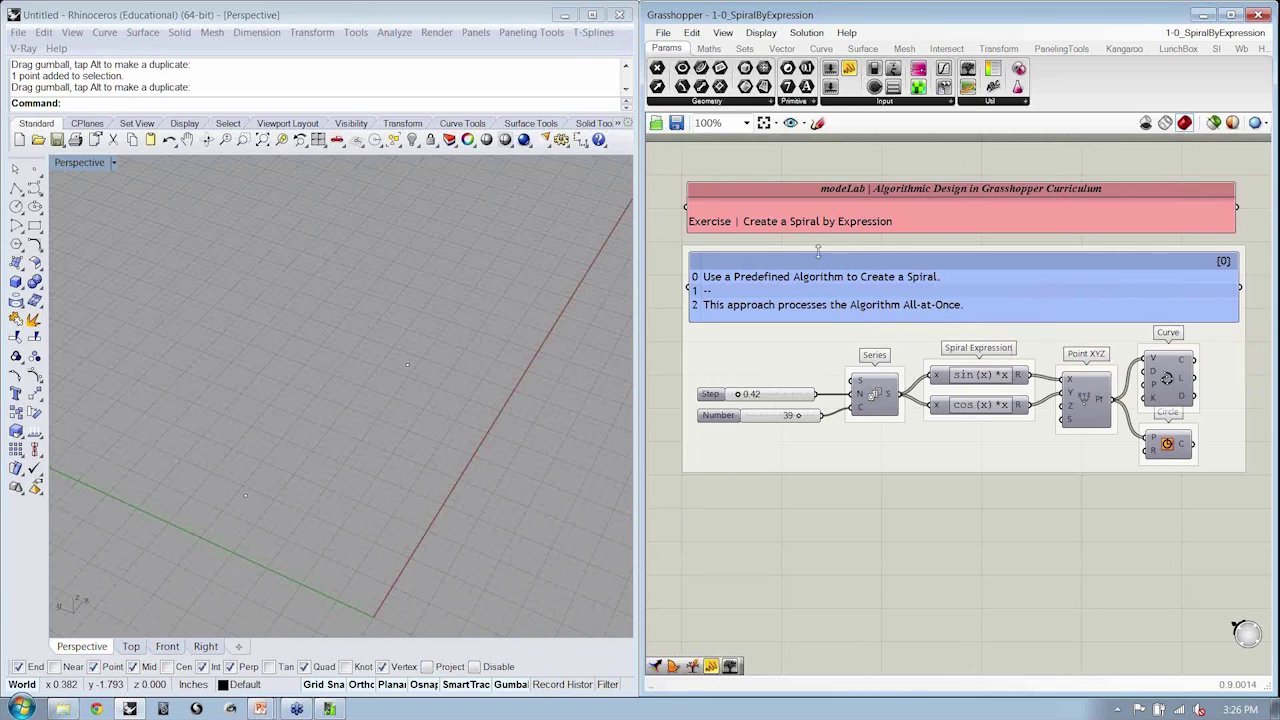
Step: Save the definition as 1-0_SpiralByExpression-W.gh by adding -W to the file name
right_click_drag(936, 318, 928, 311)
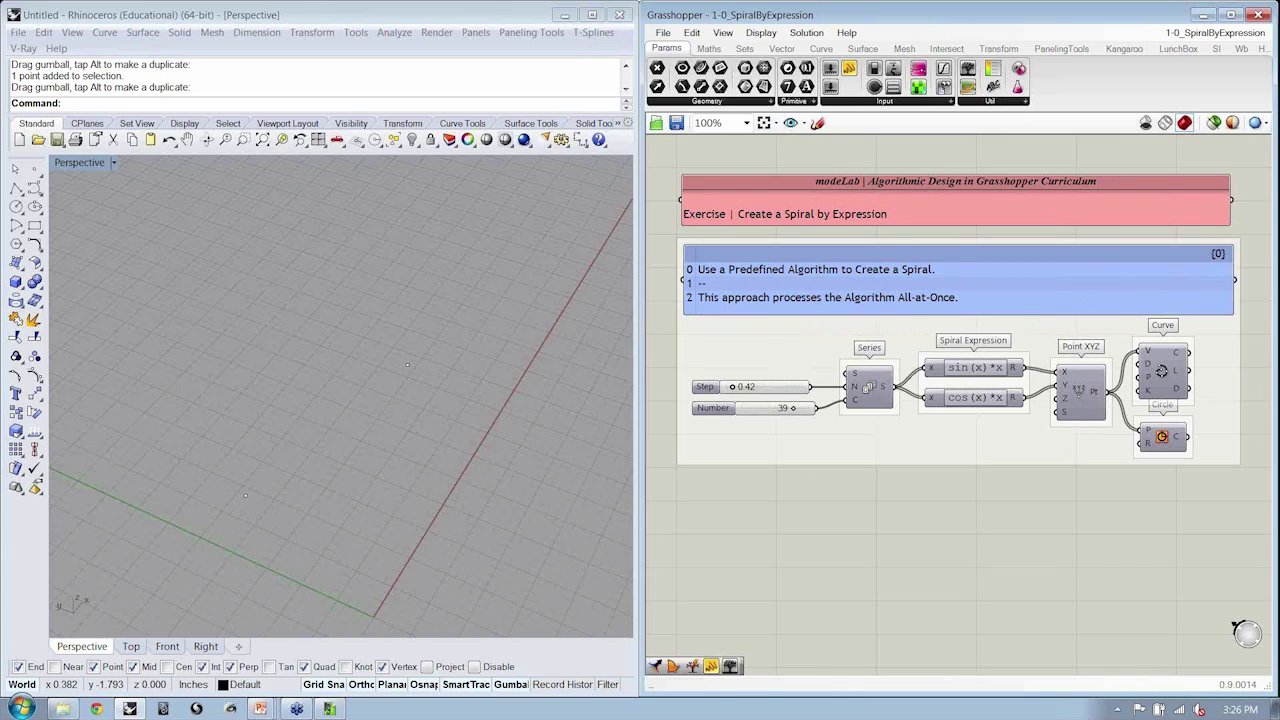
key("ctrl+shift+s")
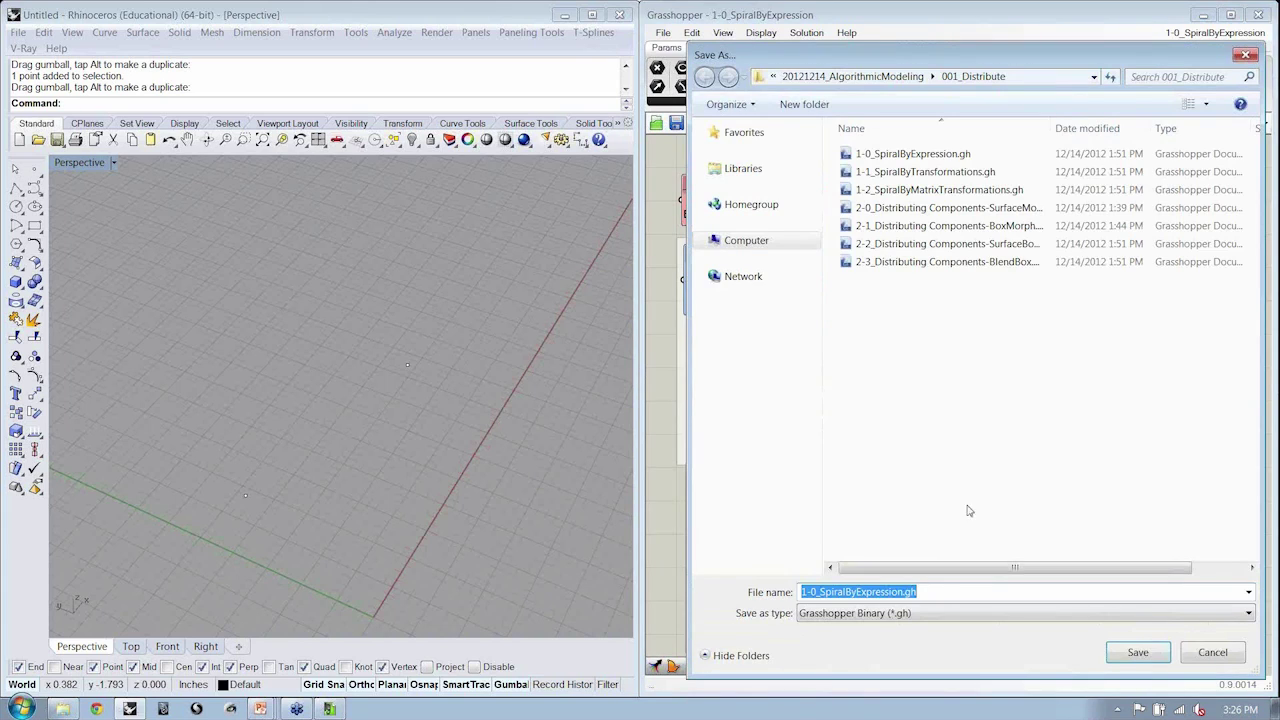
left_click(916, 592)
type("-W")
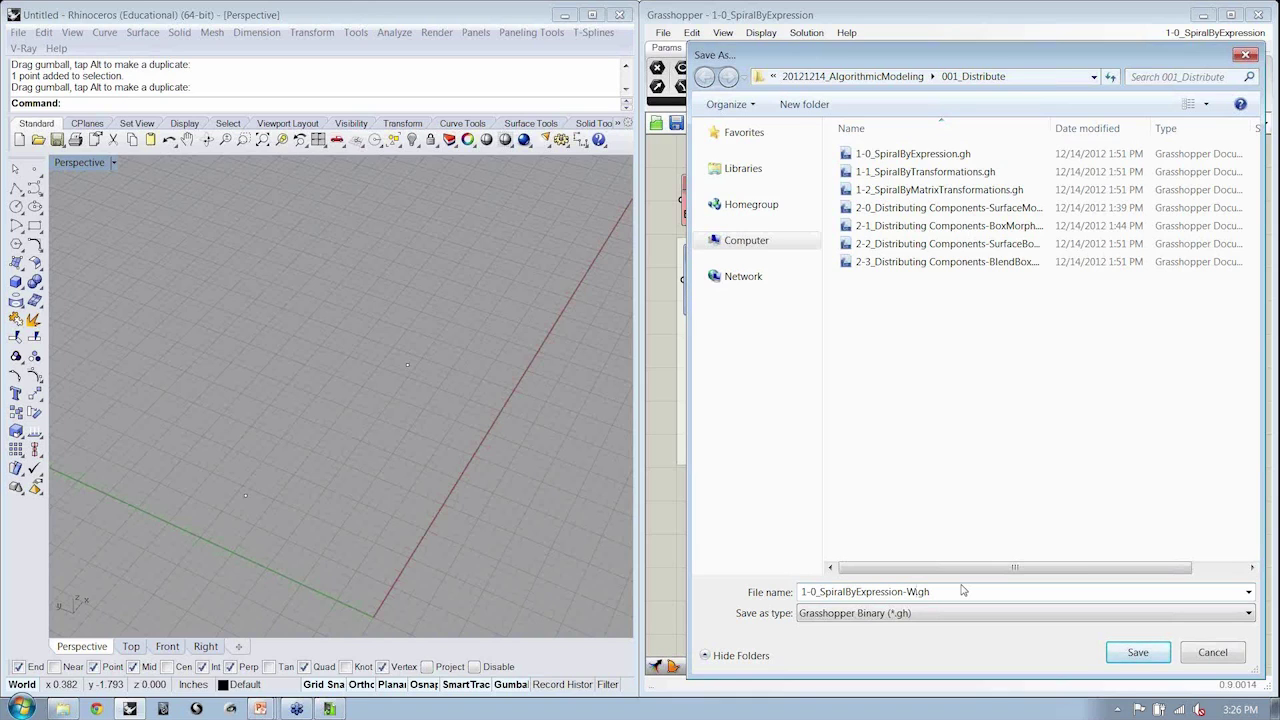
key("Return")
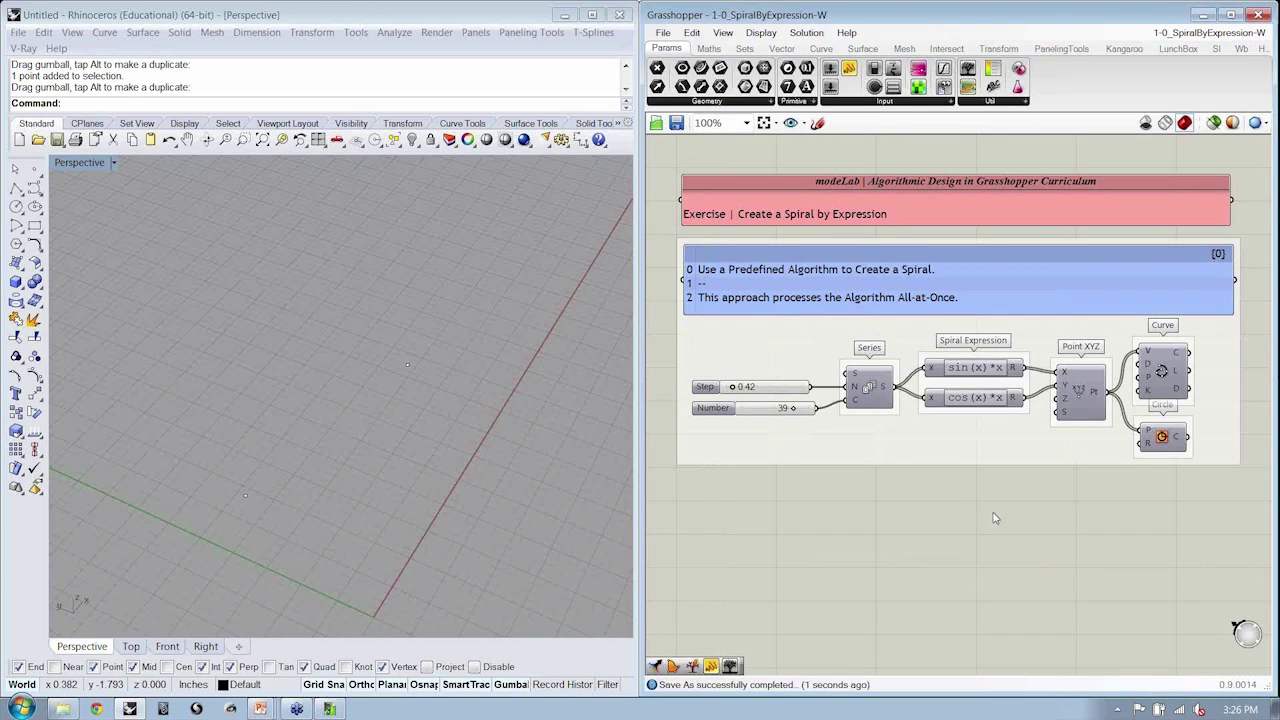
Step: Group and delete the 14 spiral components, keeping the title and note panels, and save
right_click_drag(994, 518, 999, 503)
left_click_drag(1244, 477, 734, 323)
key("ctrl+g")
key("Delete")
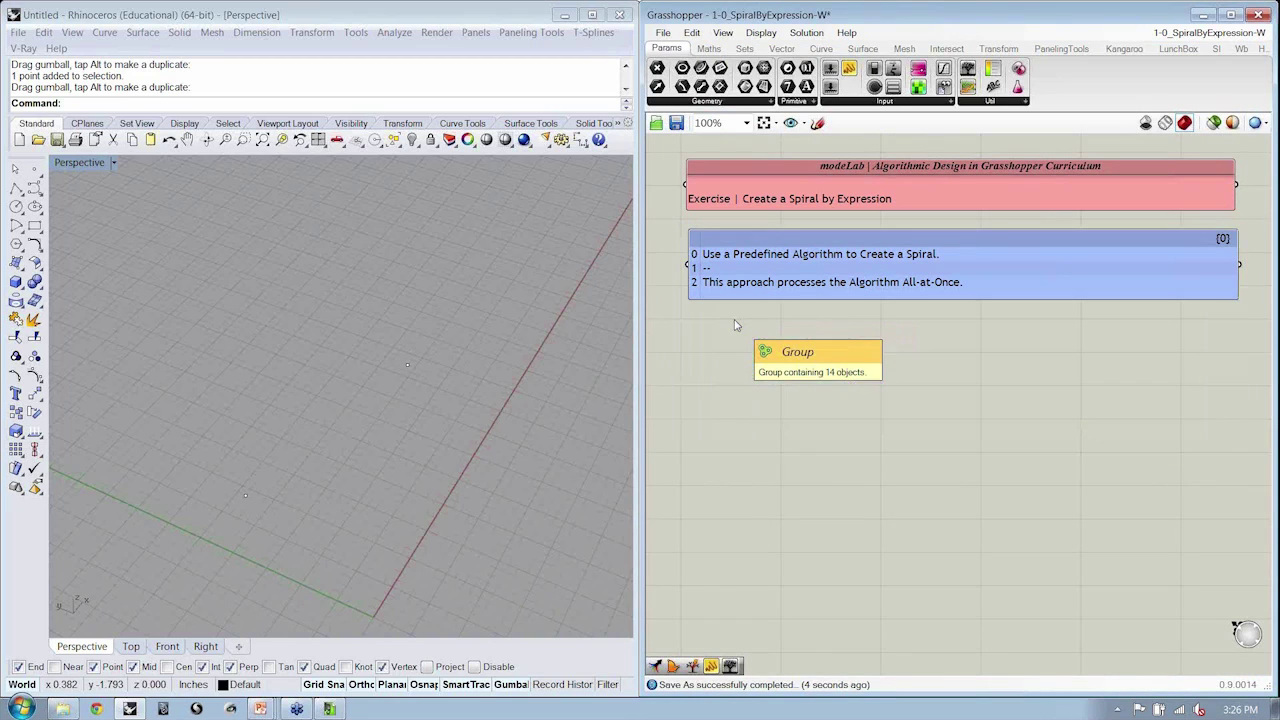
right_click_drag(735, 325, 729, 320)
key("ctrl+s")
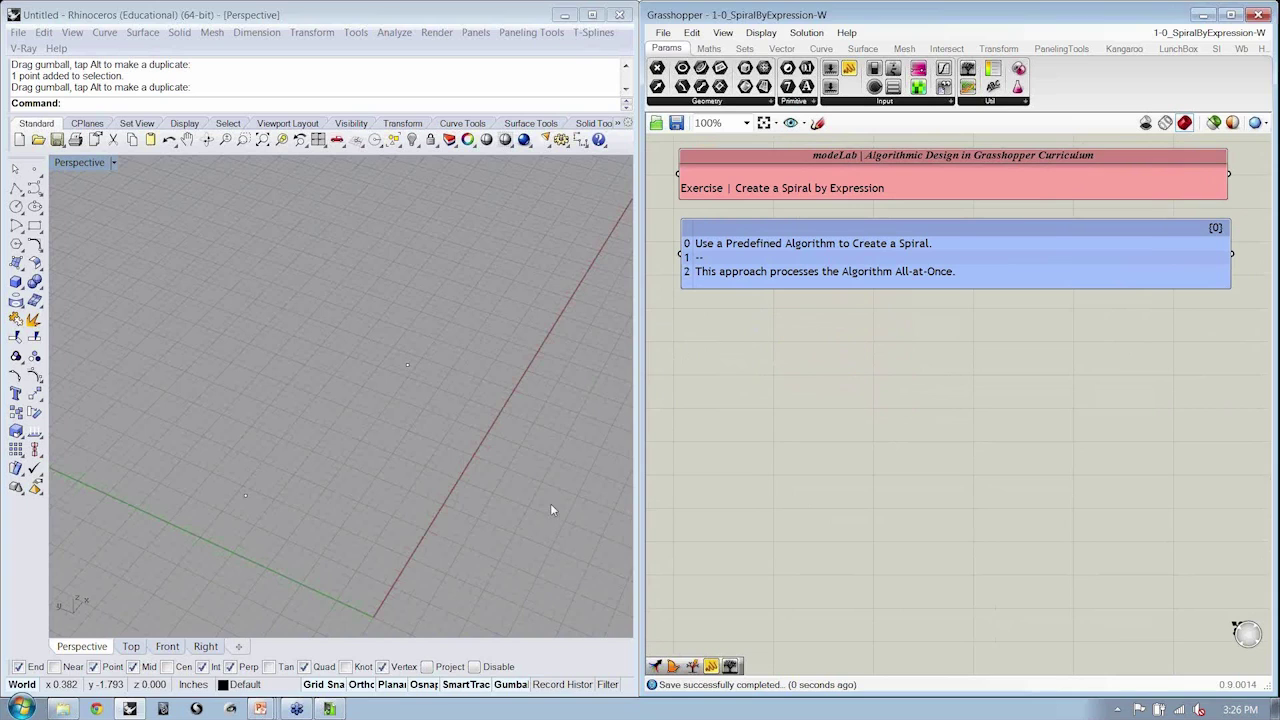
Step: Delete the two leftover points from the Rhino Perspective view
right_click_drag(550, 510, 258, 328)
key("ctrl+a")
key("Delete")
mouse_move(373, 412)
right_mouse_down()
mouse_move(320, 489)
mouse_move(306, 569)
mouse_move(362, 422)
right_mouse_up()
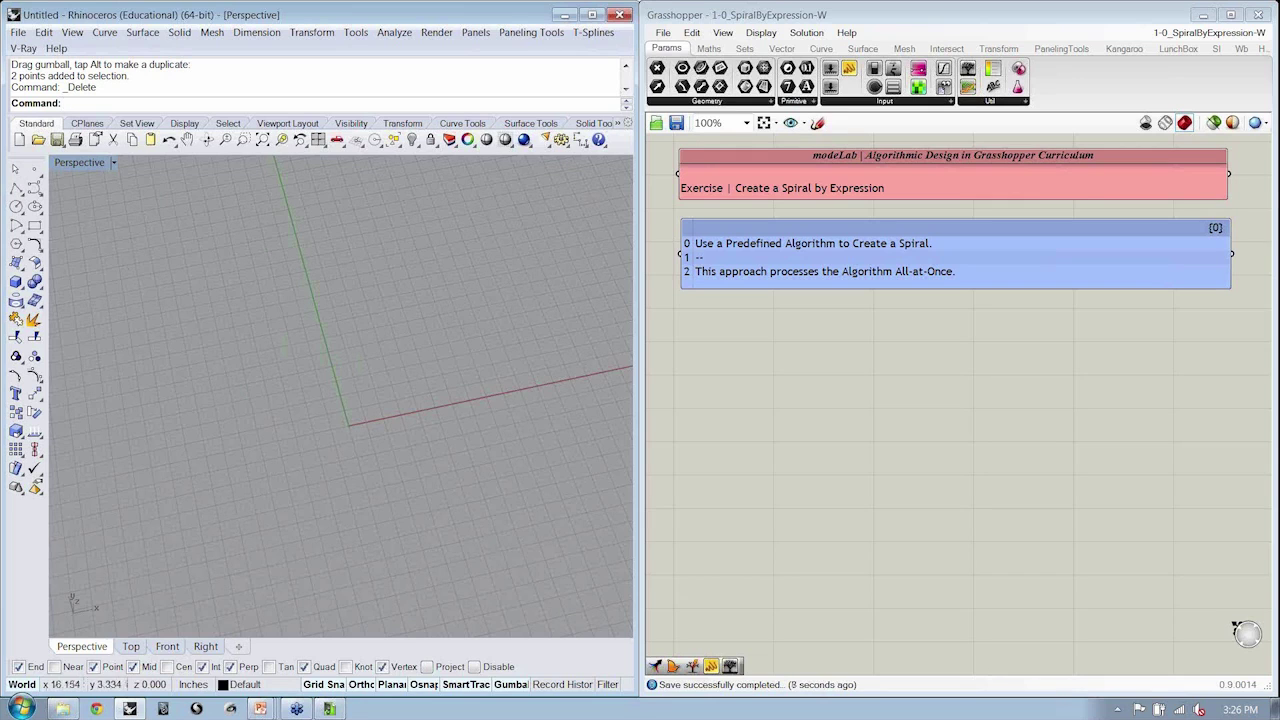
right_click_drag(755, 345, 734, 346)
right_click_drag(444, 406, 466, 381)
right_click_drag(823, 429, 850, 436)
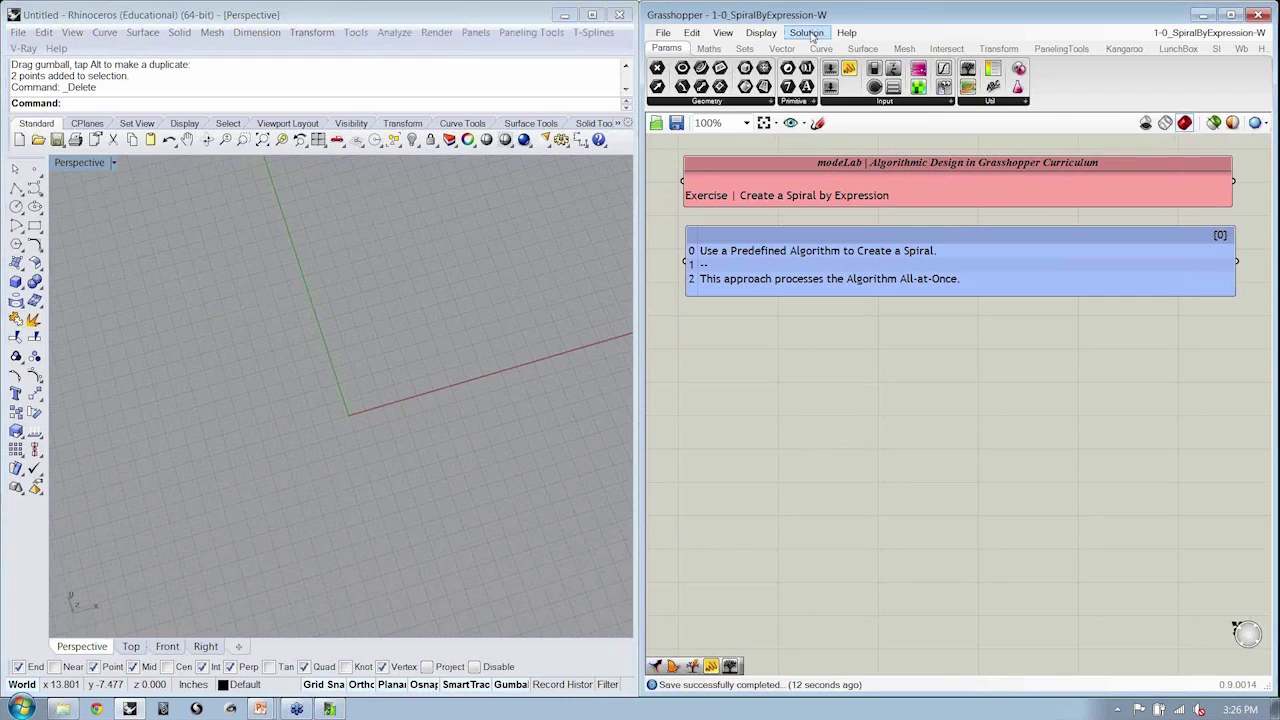
Step: Place a Series component from Sets > Sequence on the canvas
left_click(746, 49)
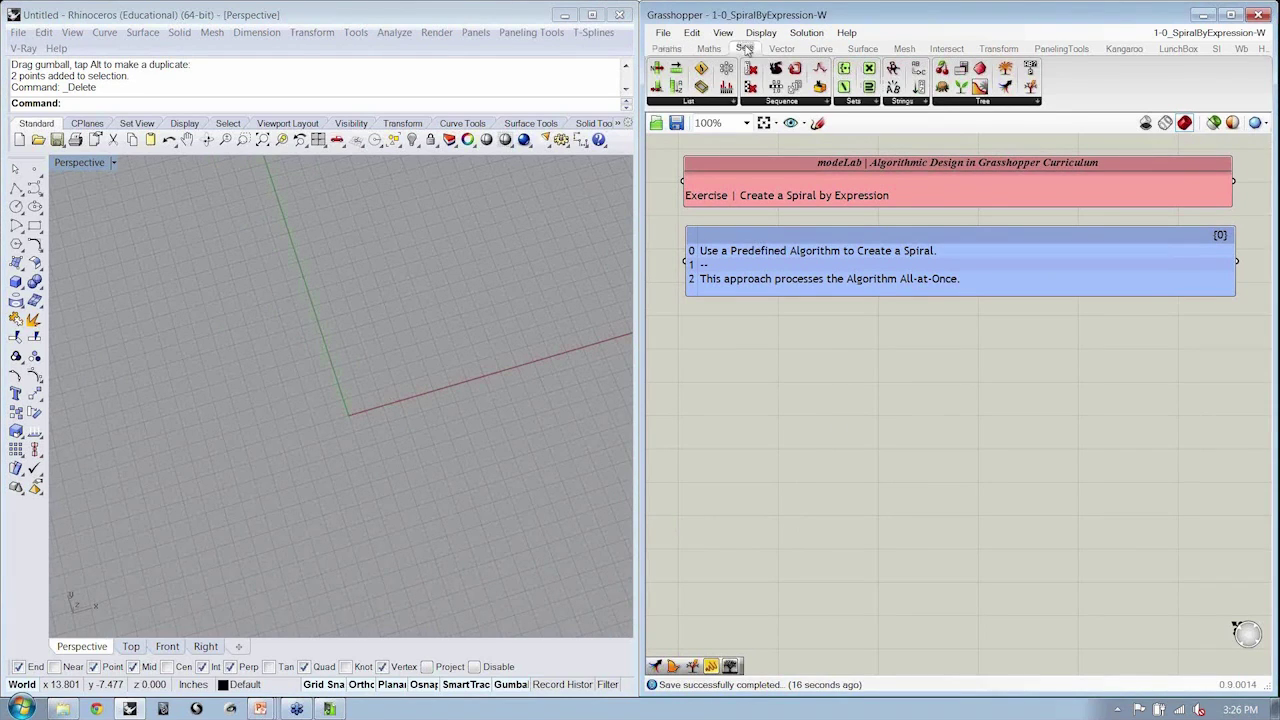
left_click(777, 103)
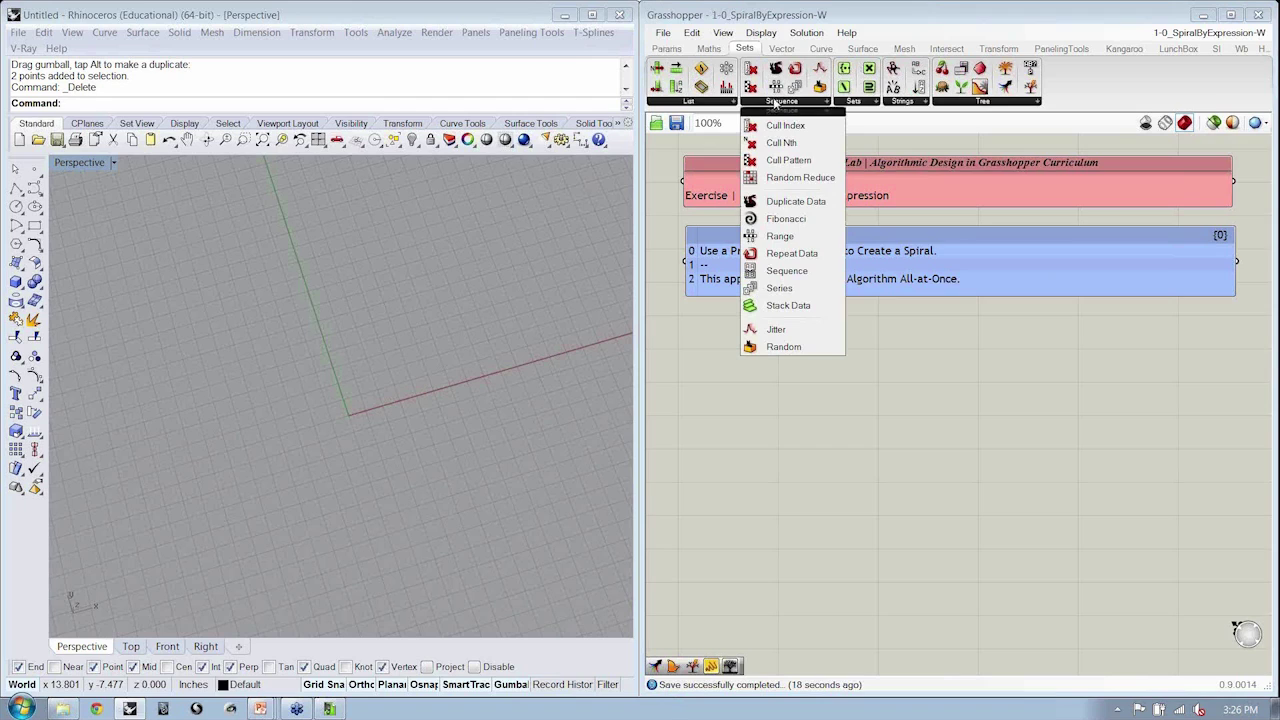
left_click_drag(797, 290, 853, 357)
scroll(855, 355, "up", 5)
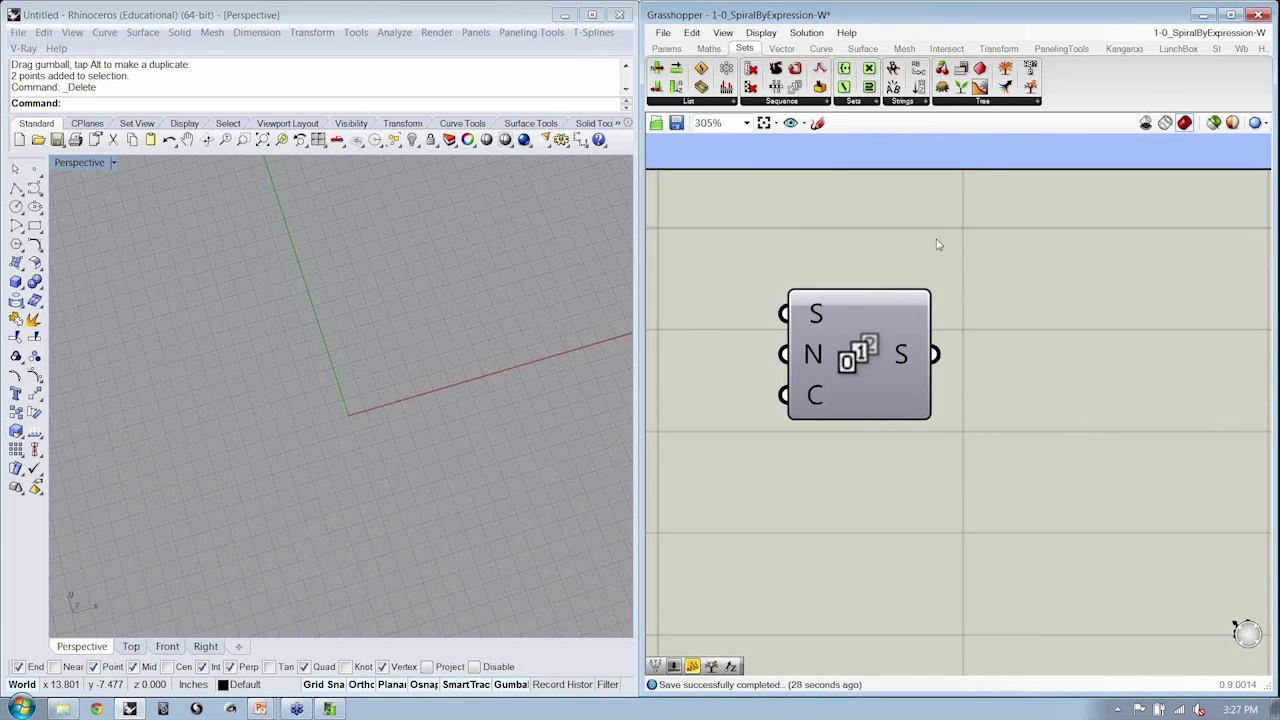
right_click_drag(820, 343, 893, 316)
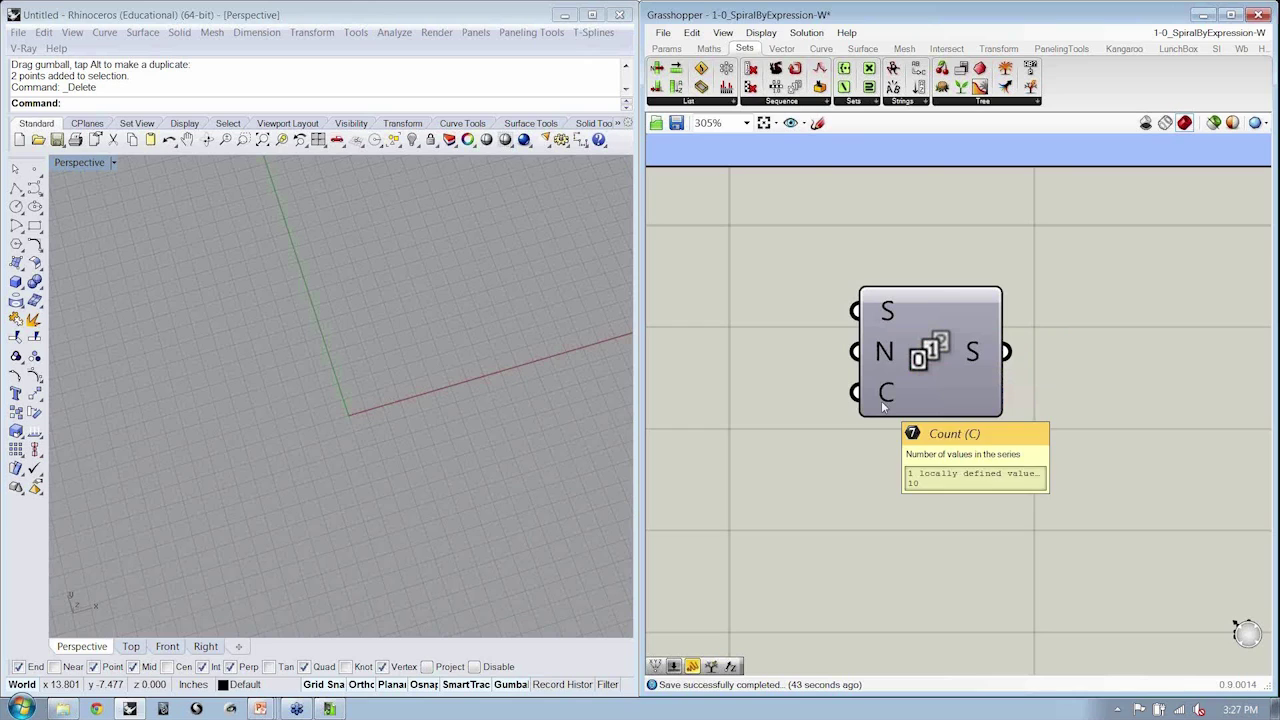
scroll(960, 430, "down", 3)
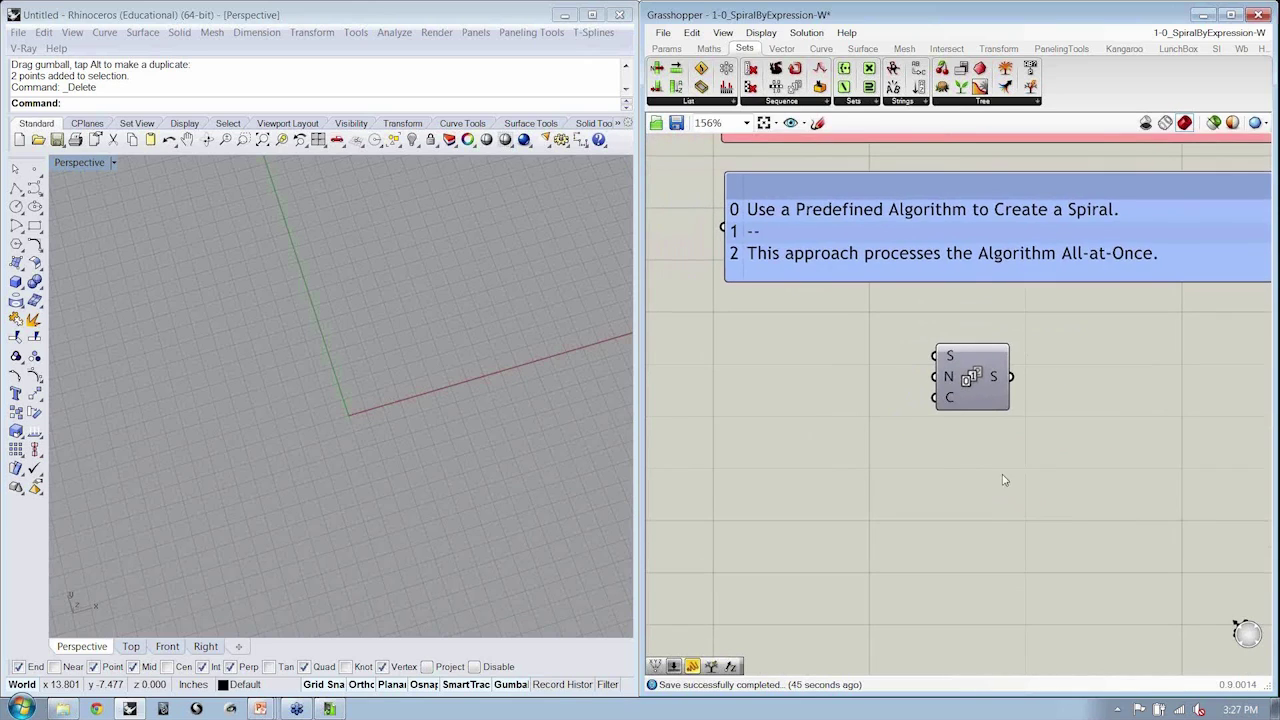
left_click_drag(970, 391, 985, 387)
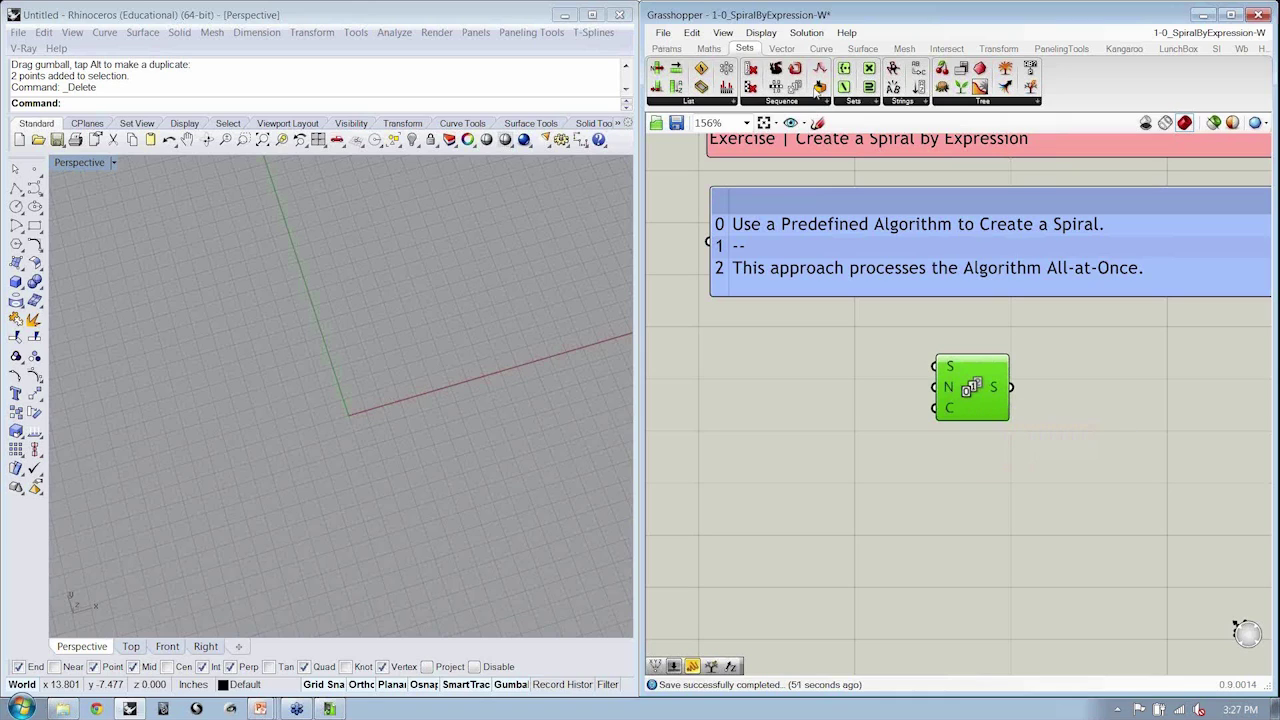
Step: Add a number slider named Step and wire it into the Series N input
left_click(664, 49)
left_click(885, 102)
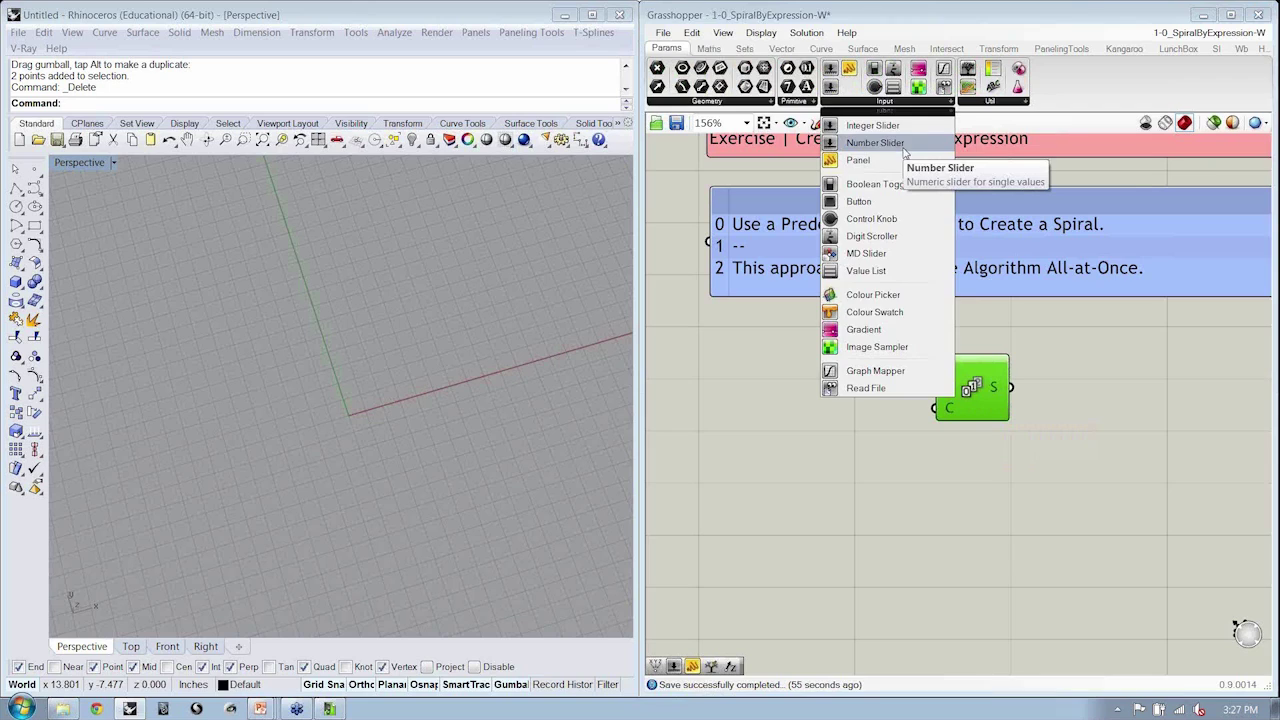
left_click_drag(875, 143, 828, 388)
left_click_drag(989, 391, 1013, 376)
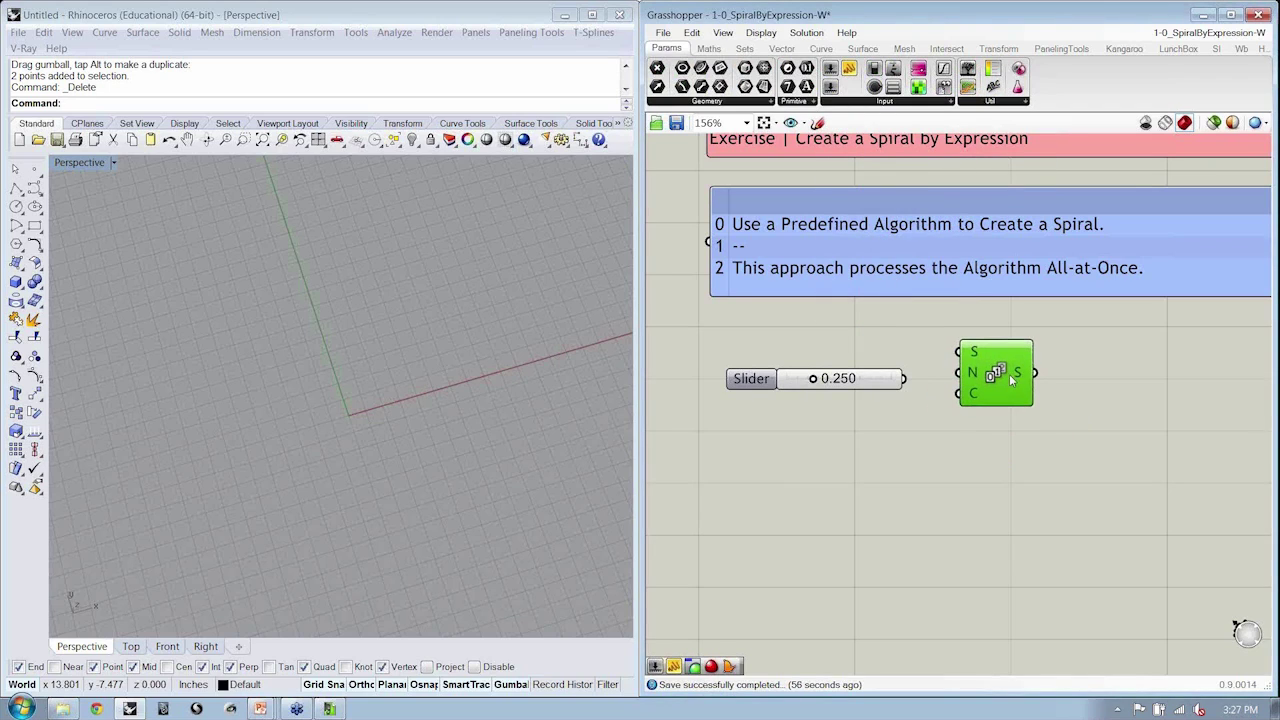
right_click(764, 381)
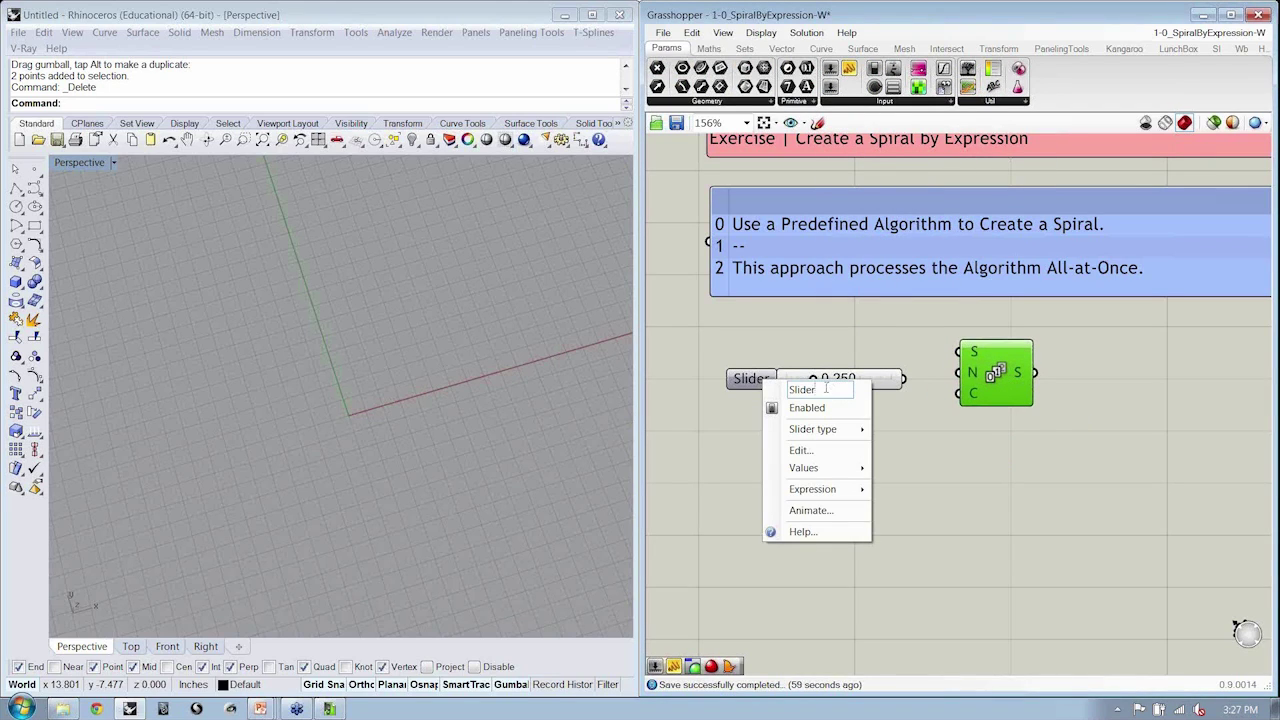
double_click(826, 389)
type("Step")
key("Return")
mouse_move(735, 384)
left_mouse_down()
mouse_move(752, 390)
mouse_move(744, 378)
left_mouse_up()
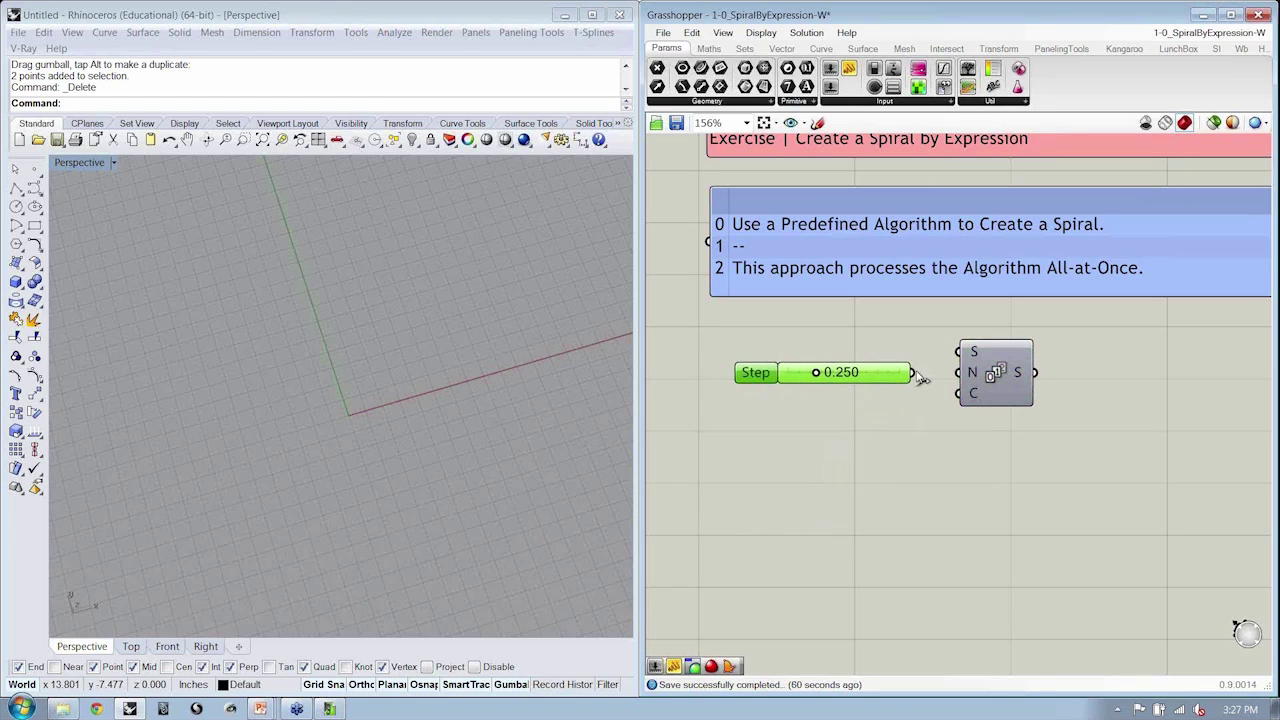
left_click_drag(911, 372, 1022, 394)
Step: Add a panel wired to the Series output, enlarged to list 0.0 to 2.25
left_click(979, 451)
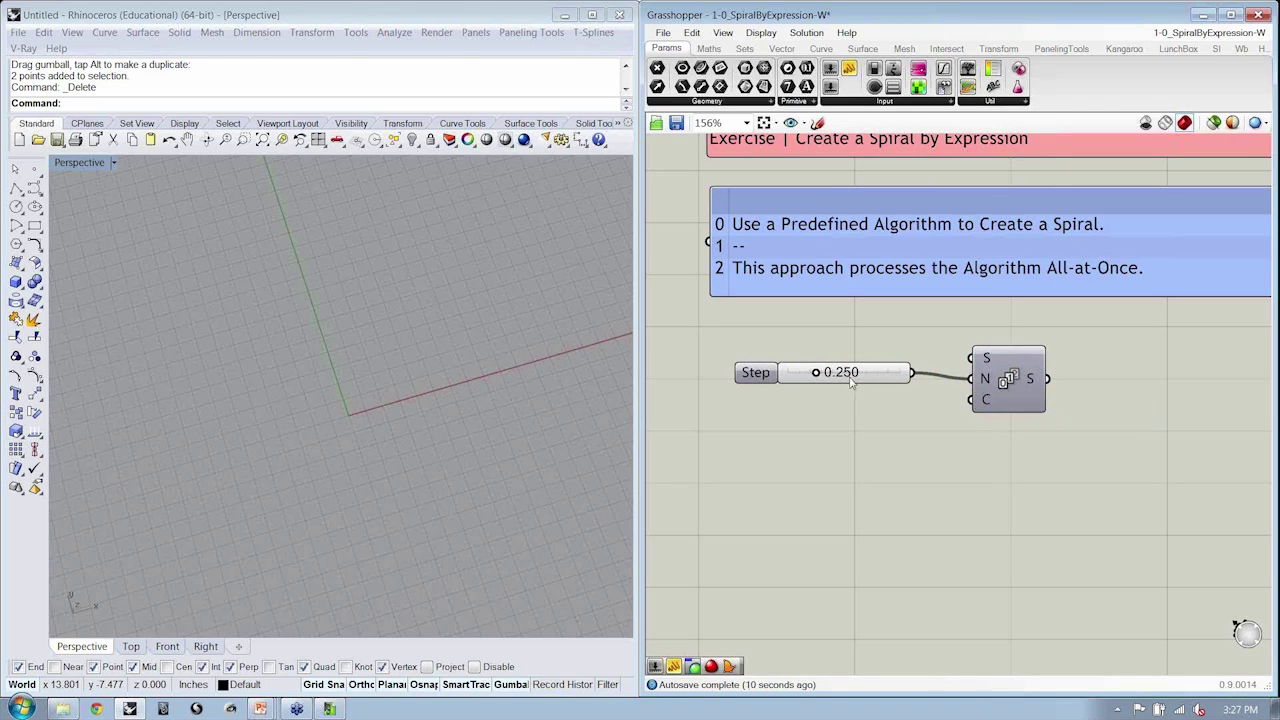
mouse_move(986, 401)
right_click_drag(891, 329, 818, 326)
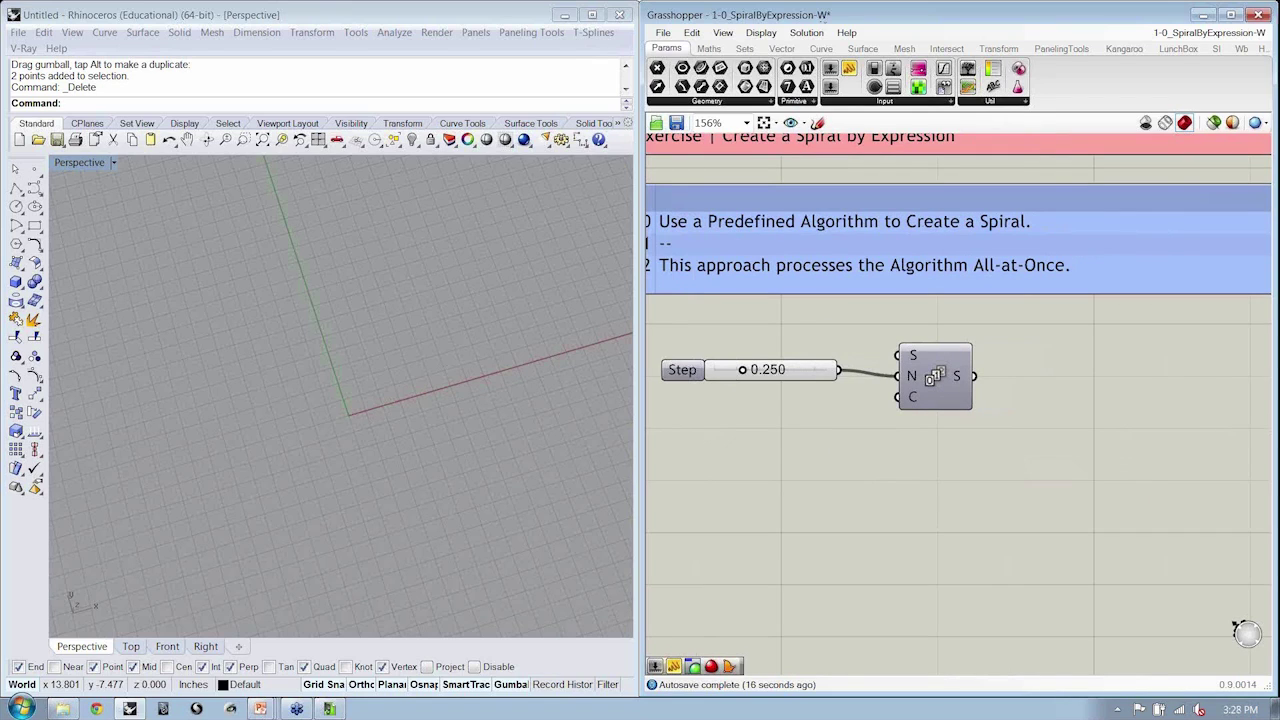
left_click_drag(849, 68, 1124, 376)
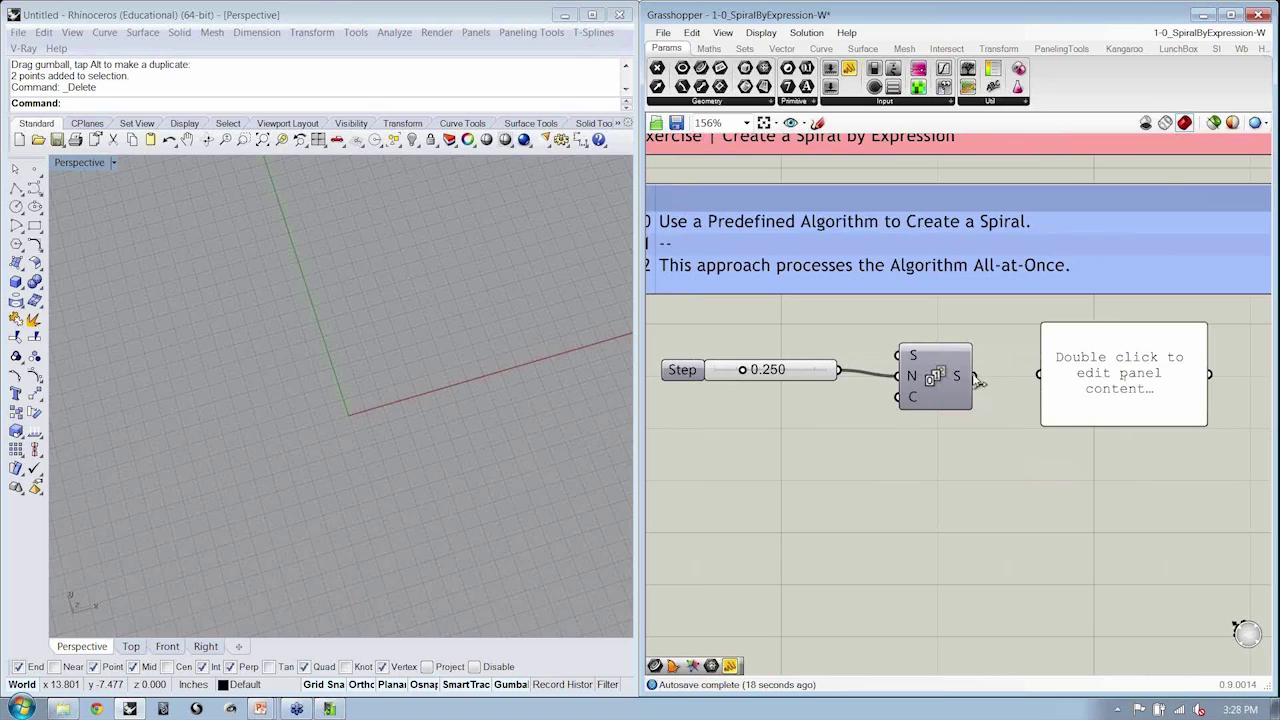
left_click_drag(975, 377, 1040, 375)
left_click_drag(1086, 422, 1083, 558)
left_click_drag(938, 382, 932, 396)
Step: Group the Series component, name the group 'Series', and nudge the Step slider into place
key("ctrl+g")
right_click(949, 432)
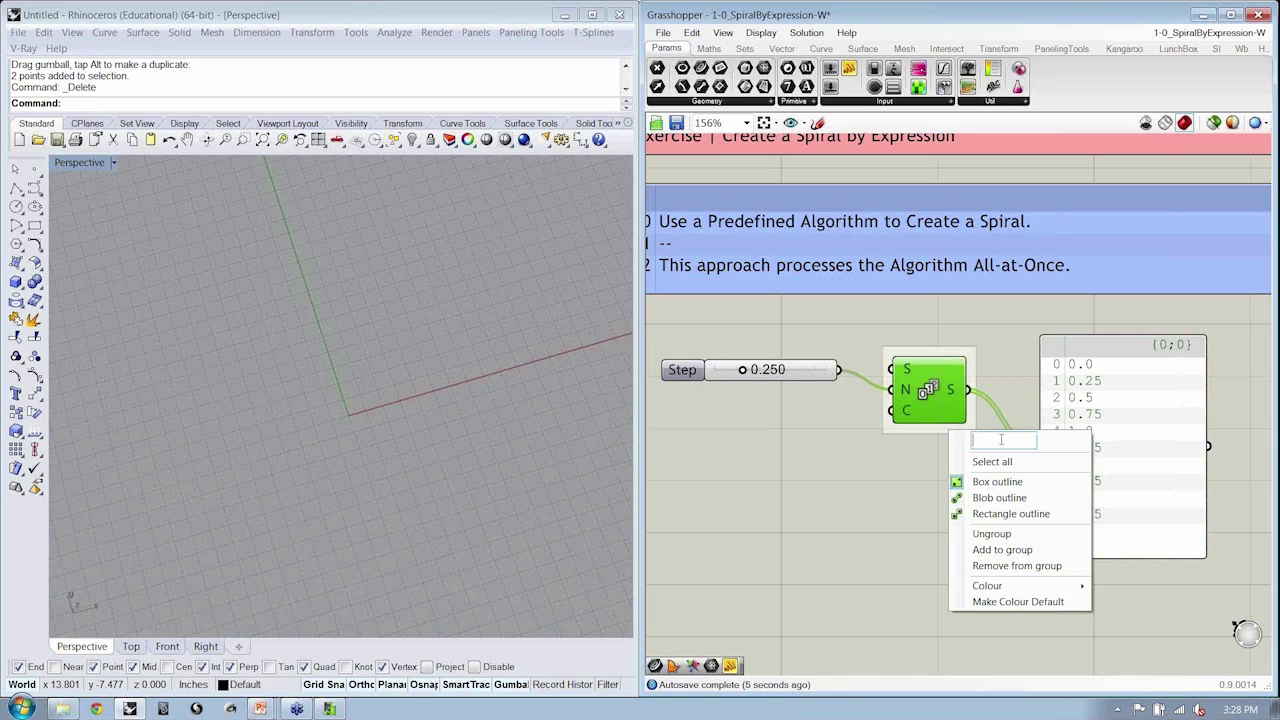
type("Series")
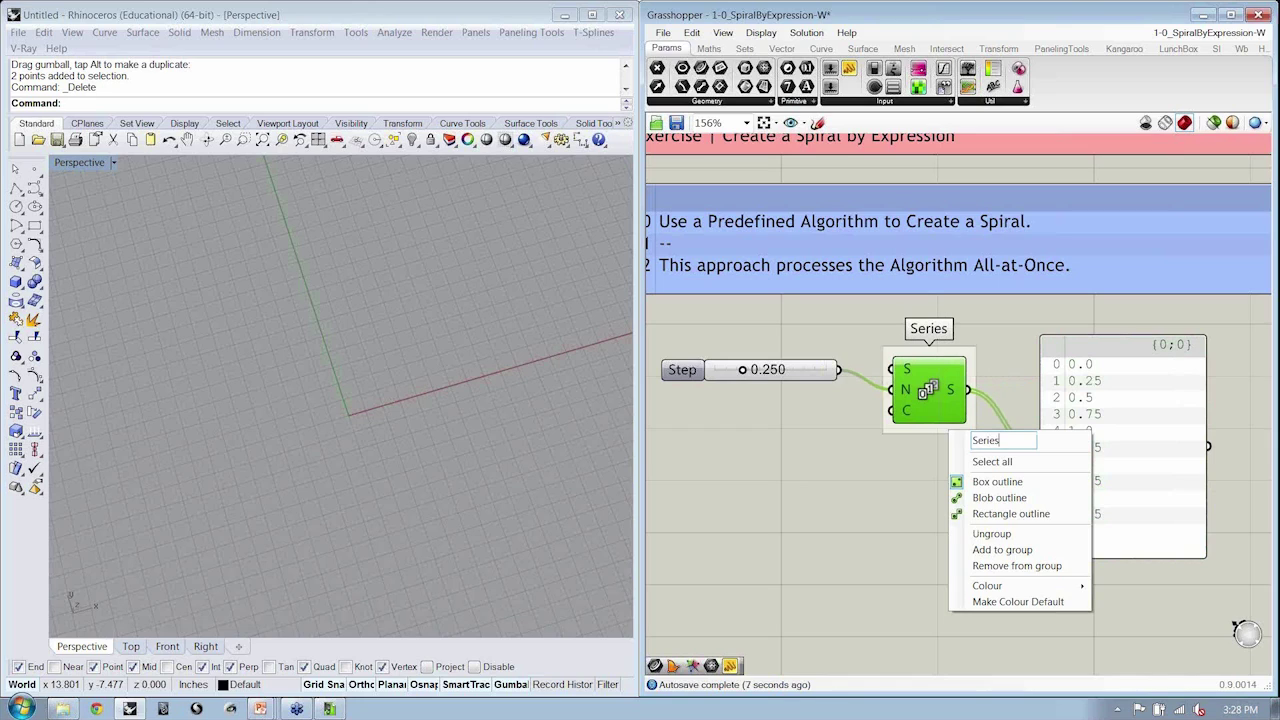
left_click(857, 465)
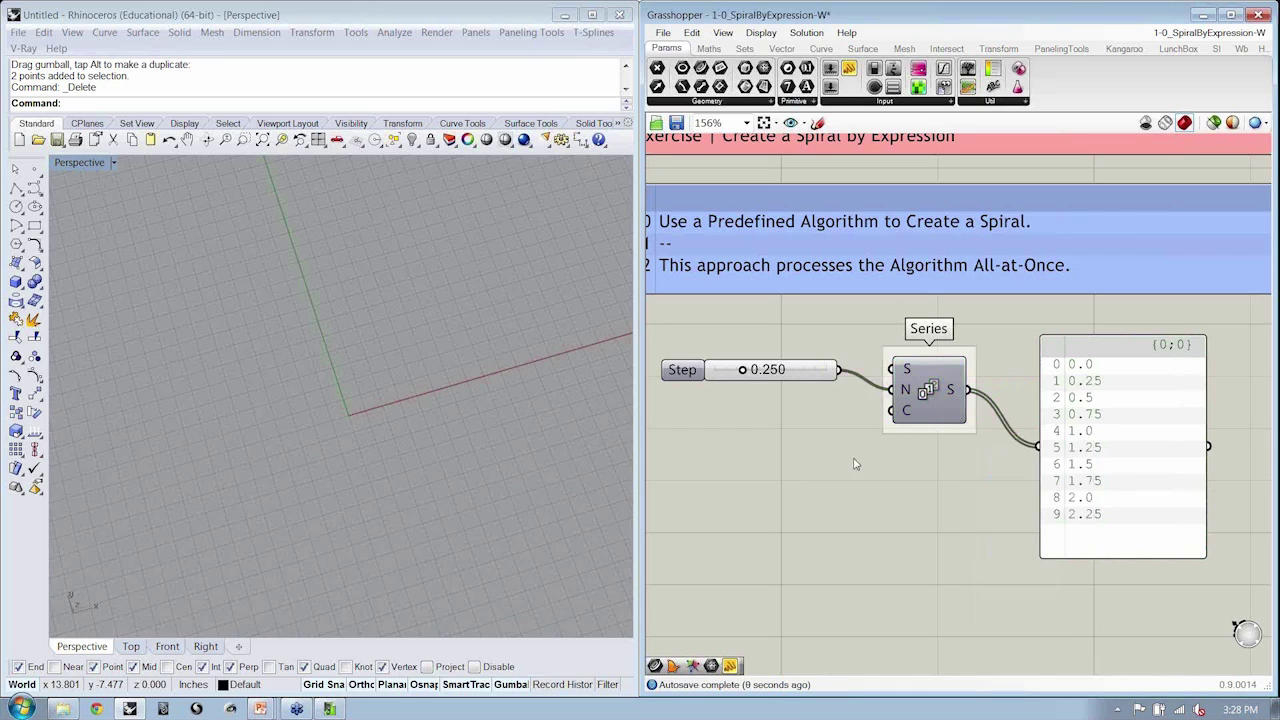
left_click_drag(808, 384, 786, 384)
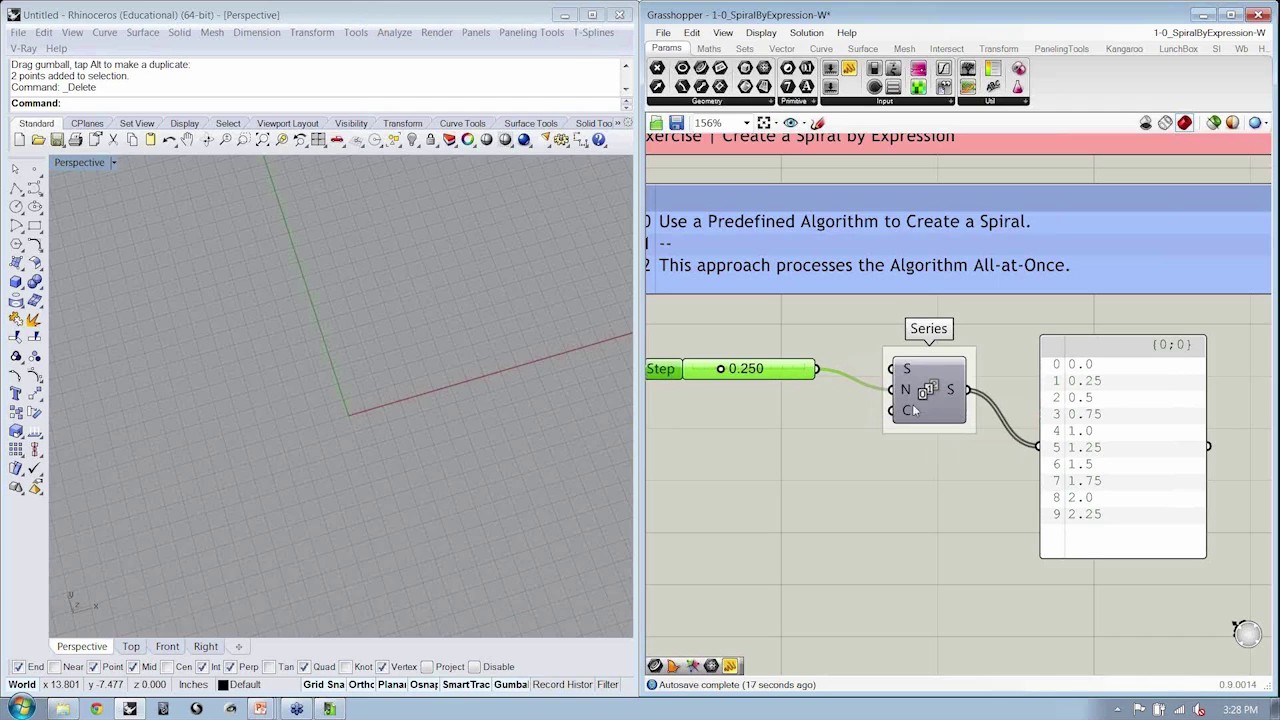
left_click_drag(677, 370, 692, 372)
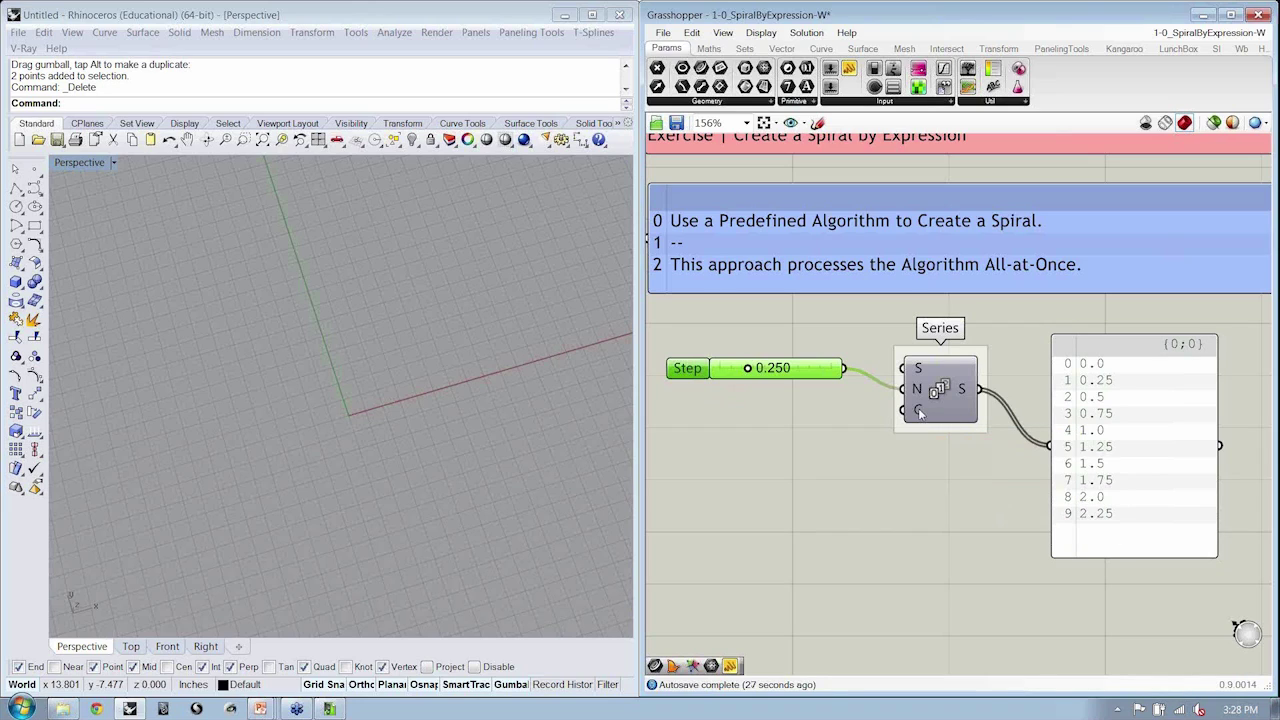
Step: Place a 1<25<100 slider wired into the Series count and name it Number
double_click(754, 447)
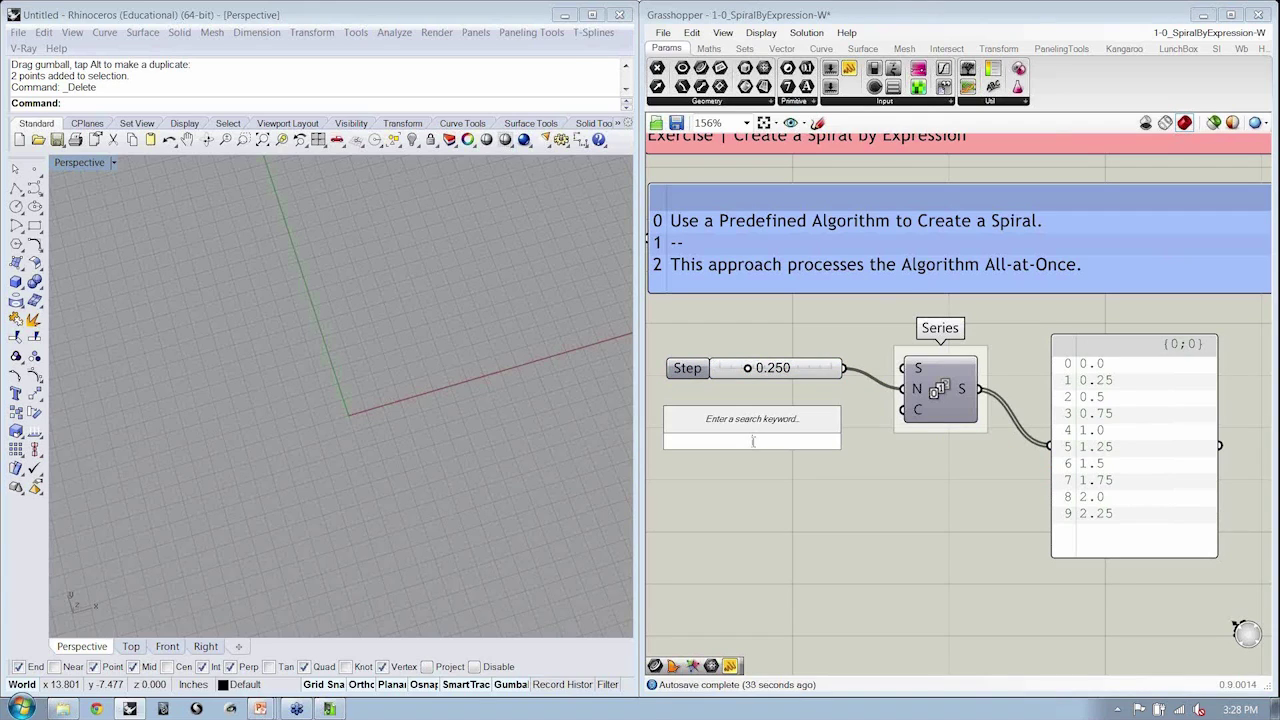
type("1")
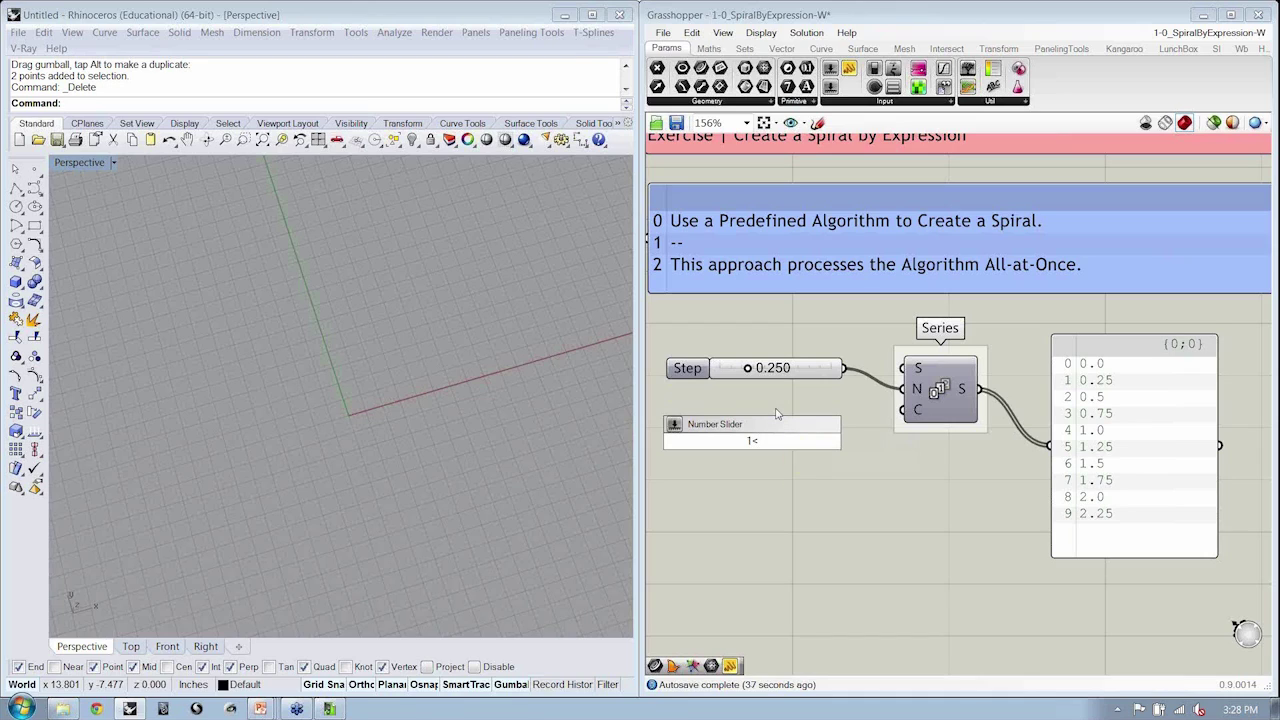
type("<25<100")
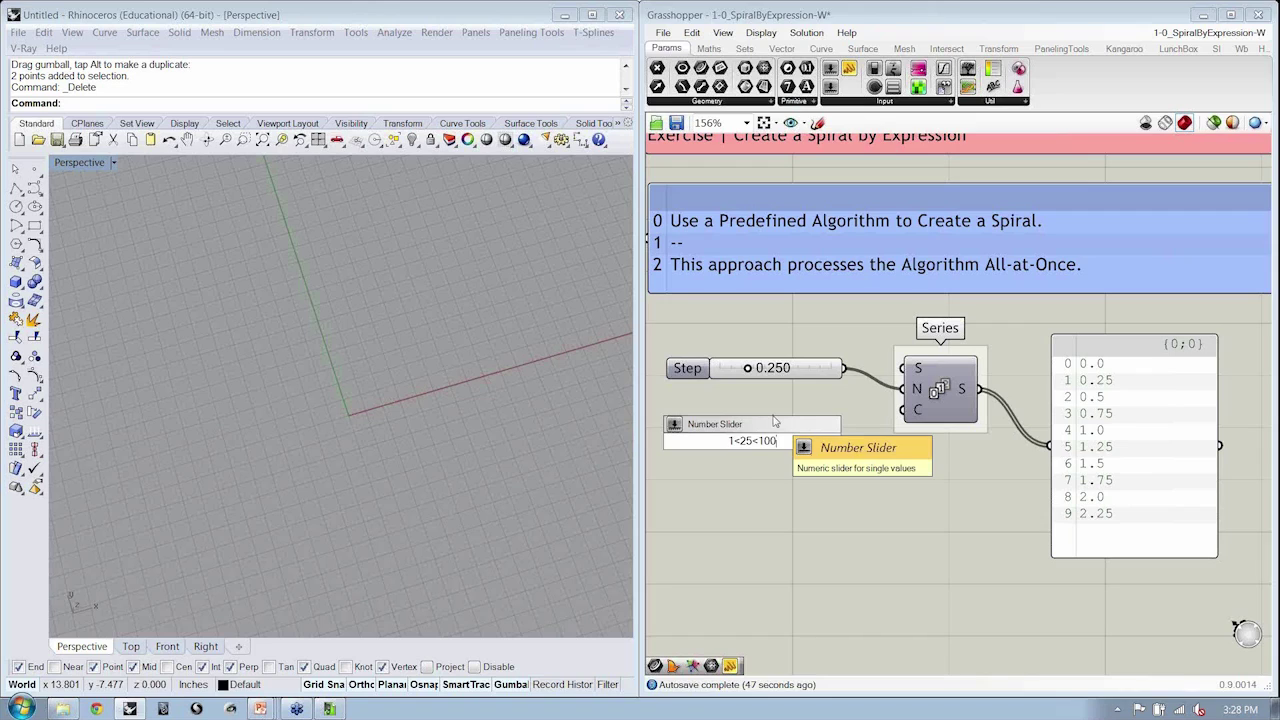
key("Return")
left_click_drag(844, 441, 903, 409)
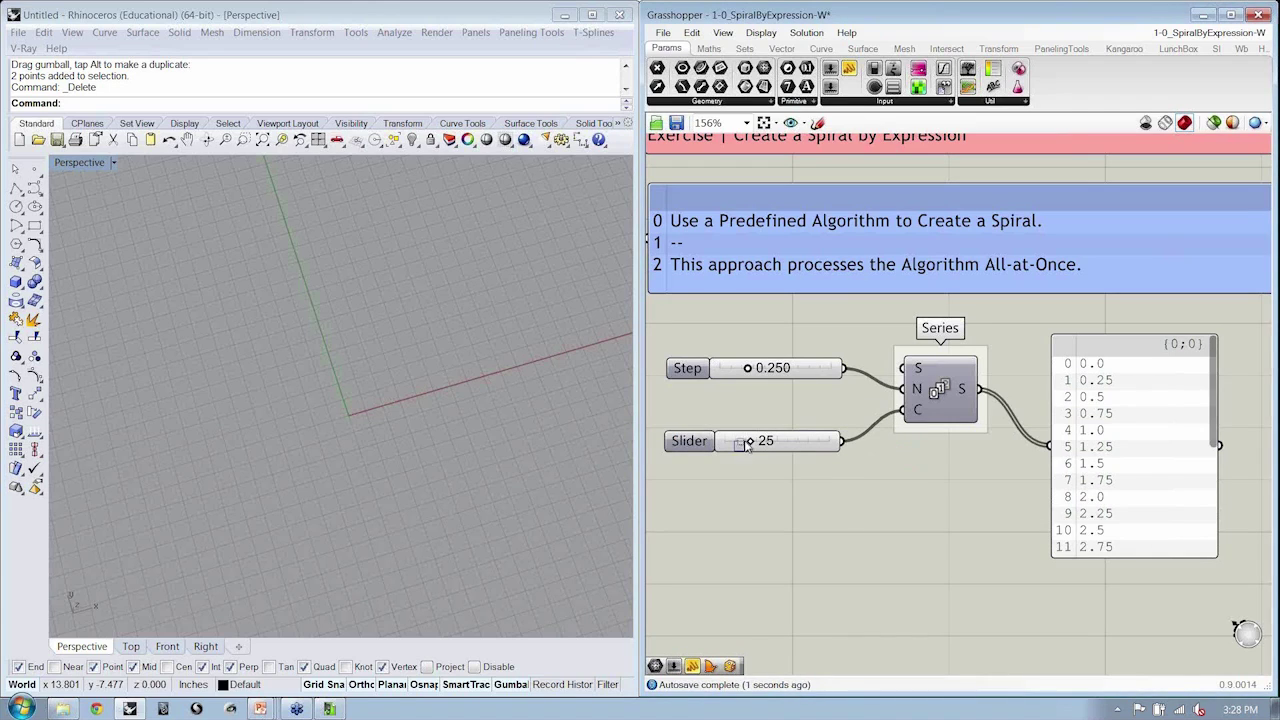
right_click(700, 449)
type("Numbers")
key("Return")
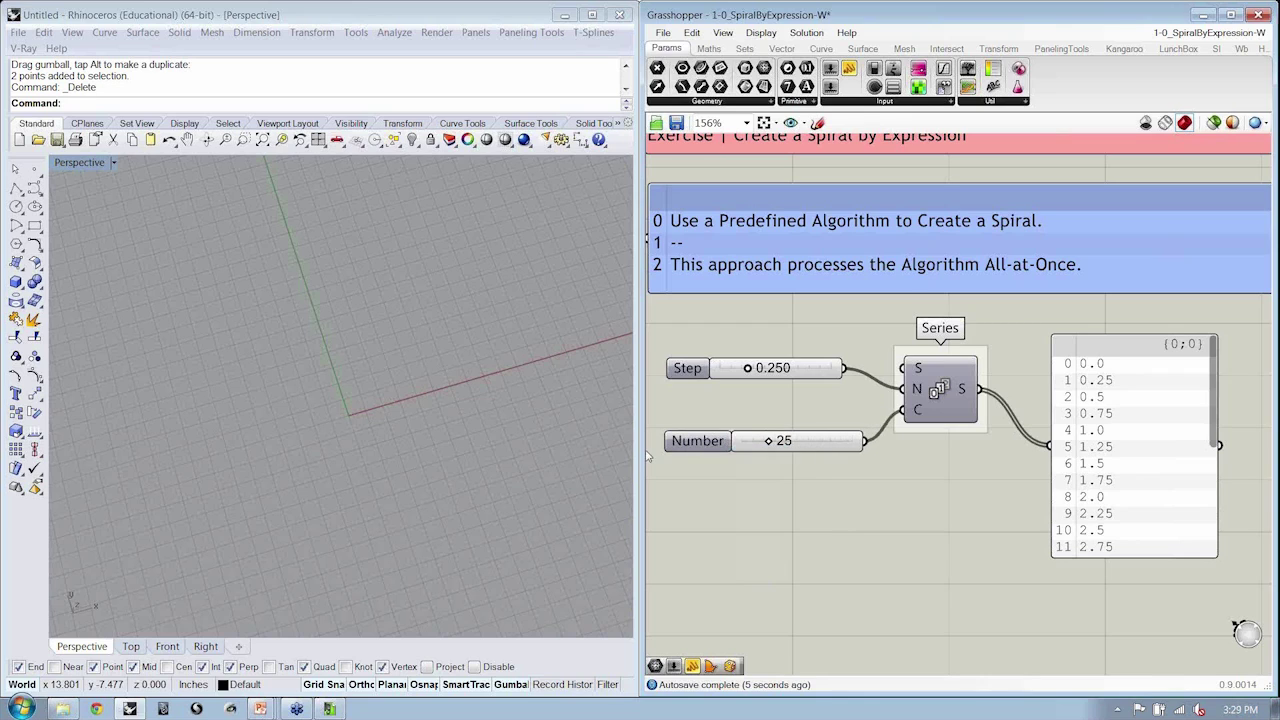
Step: Rearrange the Step slider, Series component and output panel to show all 25 values
right_click_drag(683, 386, 722, 385)
left_click_drag(726, 370, 726, 399)
right_click_drag(1000, 590, 955, 593)
left_click_drag(940, 403, 940, 413)
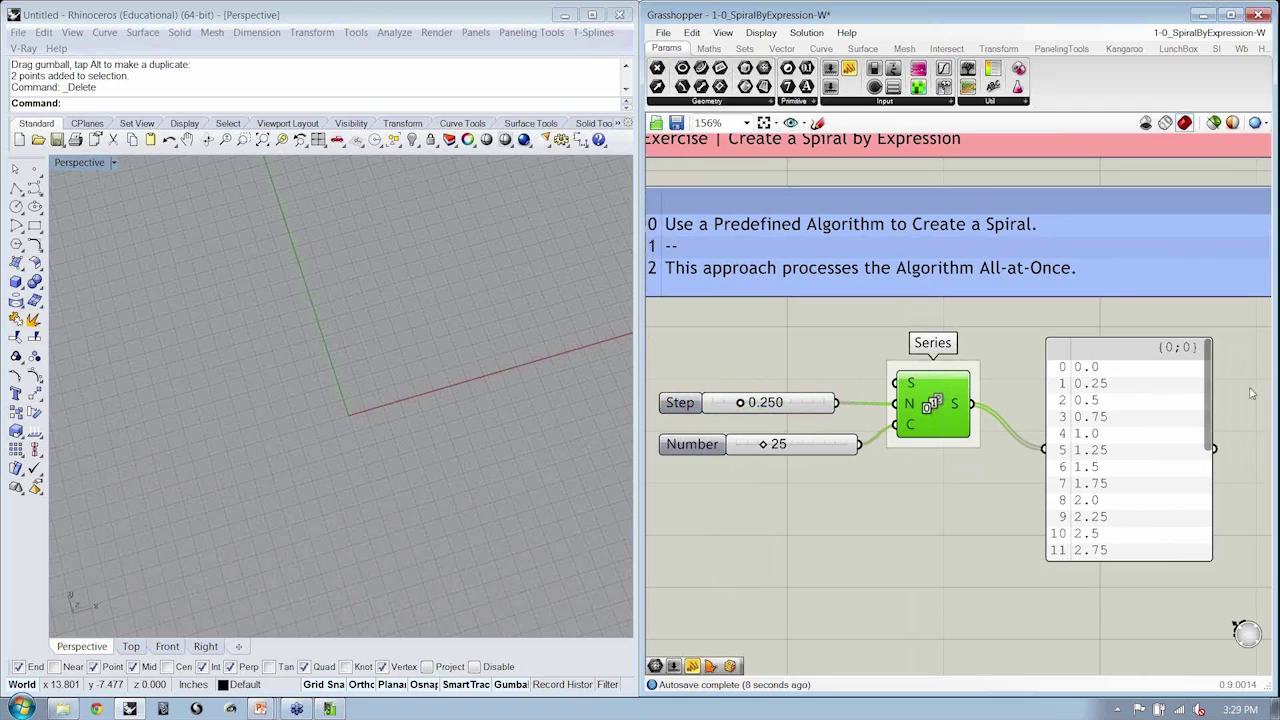
left_click_drag(1212, 378, 1218, 493)
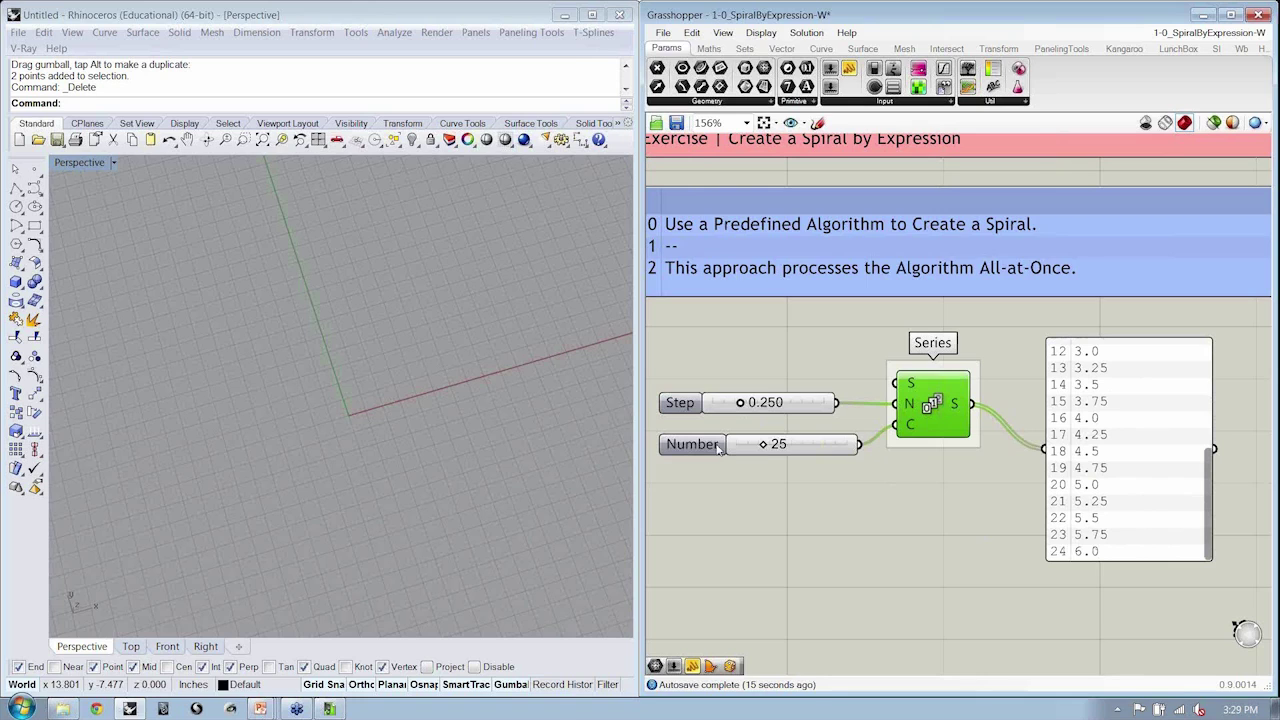
scroll(1078, 542, "down", 3)
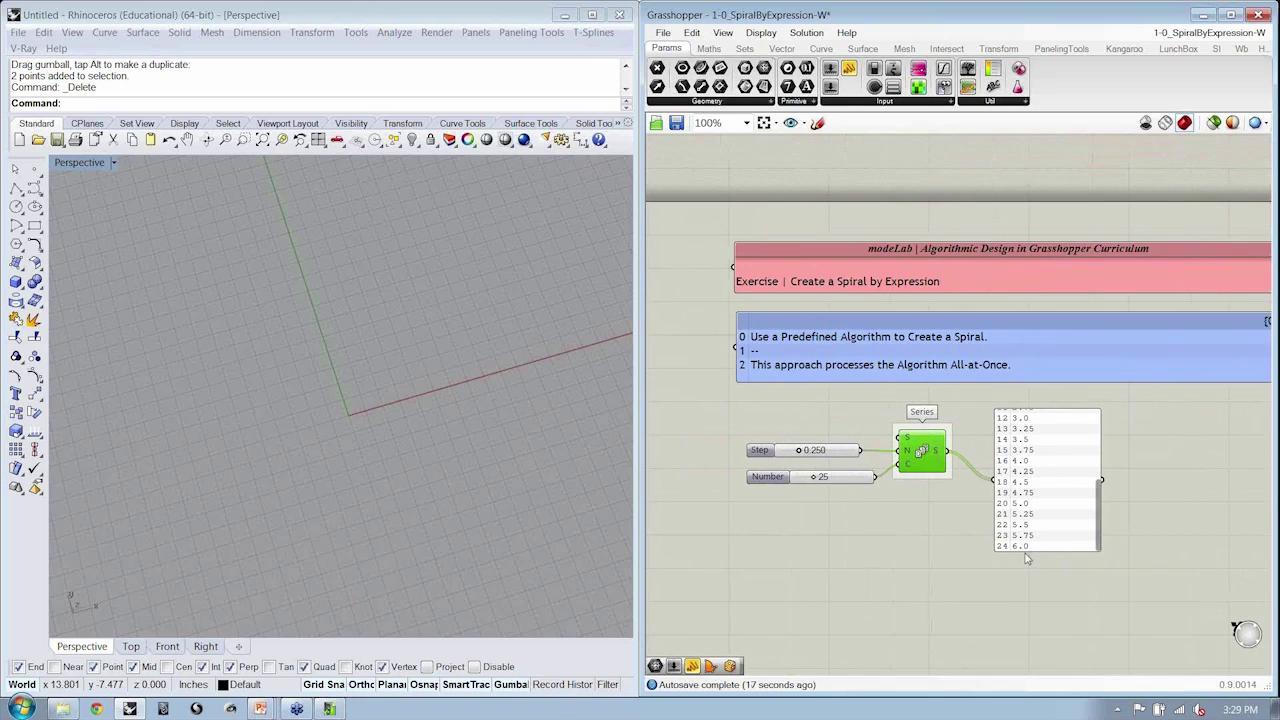
scroll(1072, 484, "up", 2)
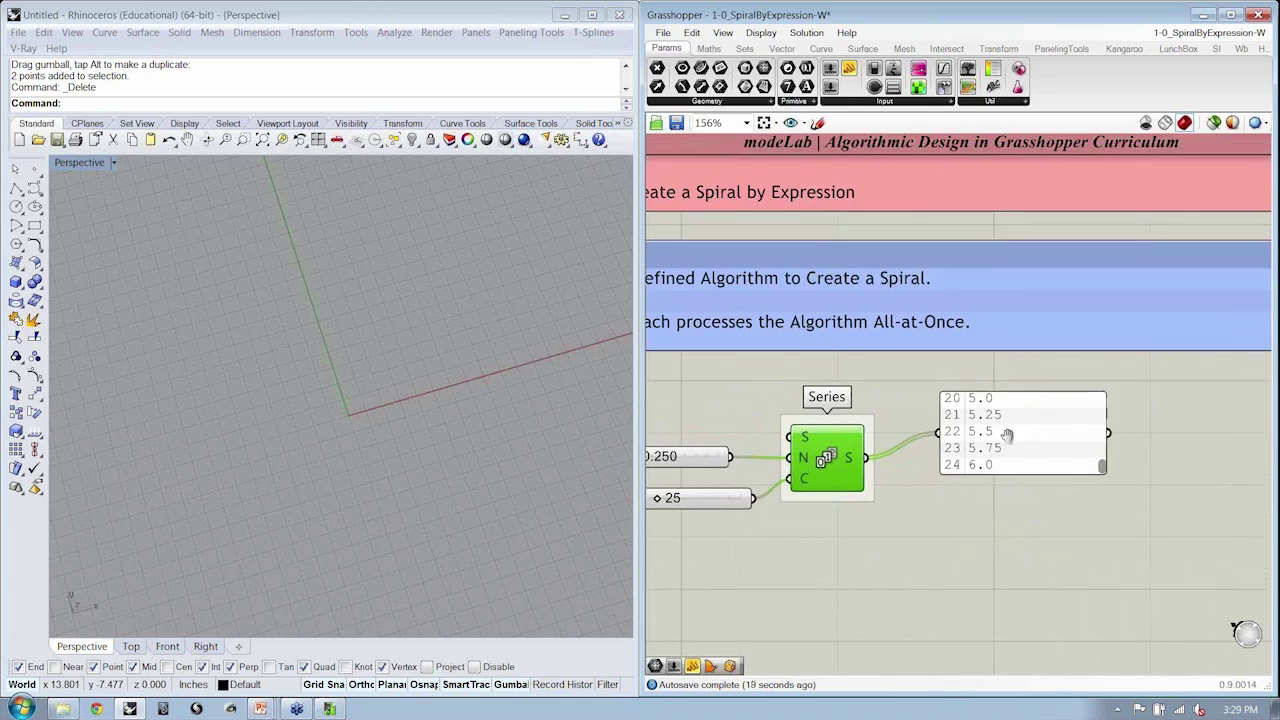
scroll(928, 440, "up", 7)
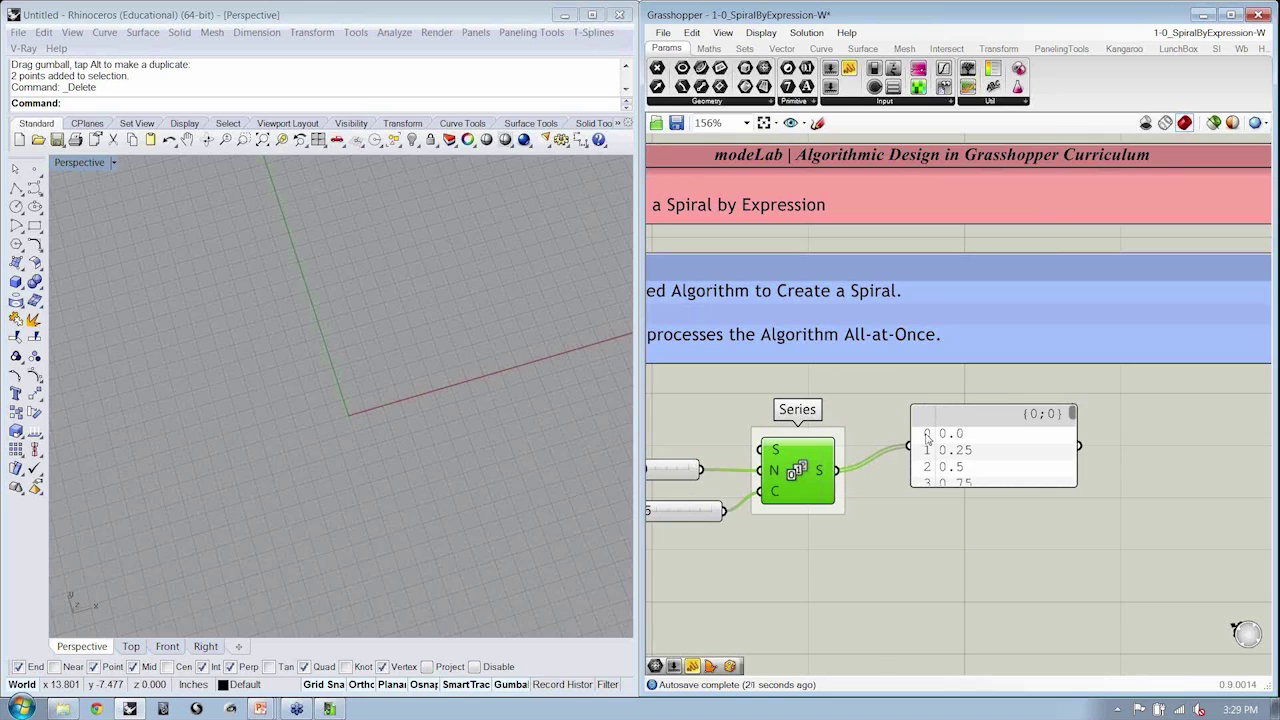
left_click_drag(928, 440, 931, 565)
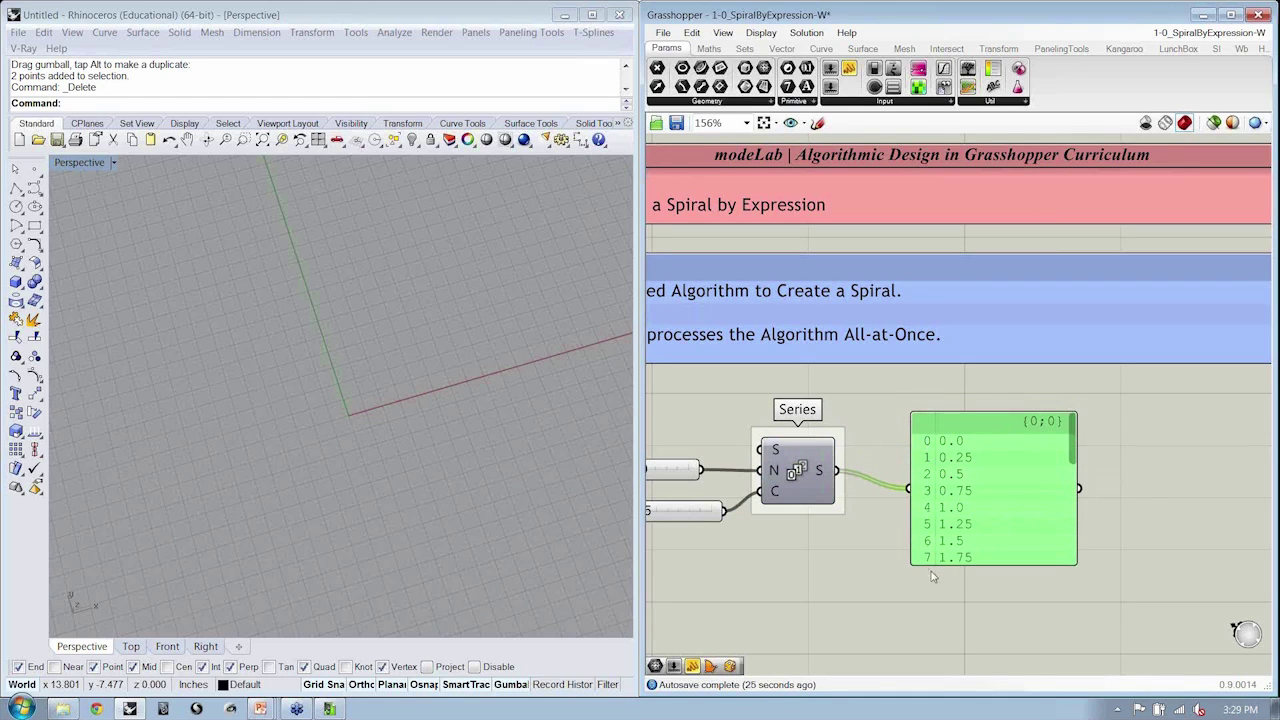
left_click(932, 577)
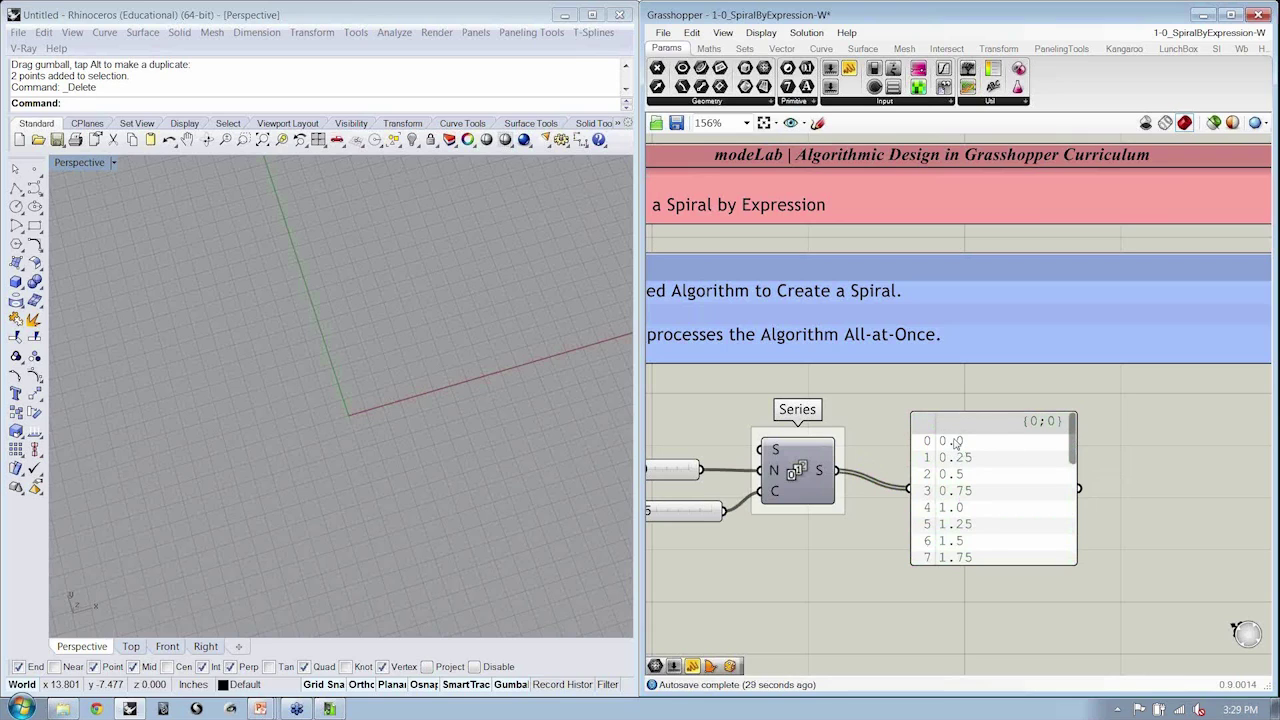
scroll(1196, 210, "down", 2)
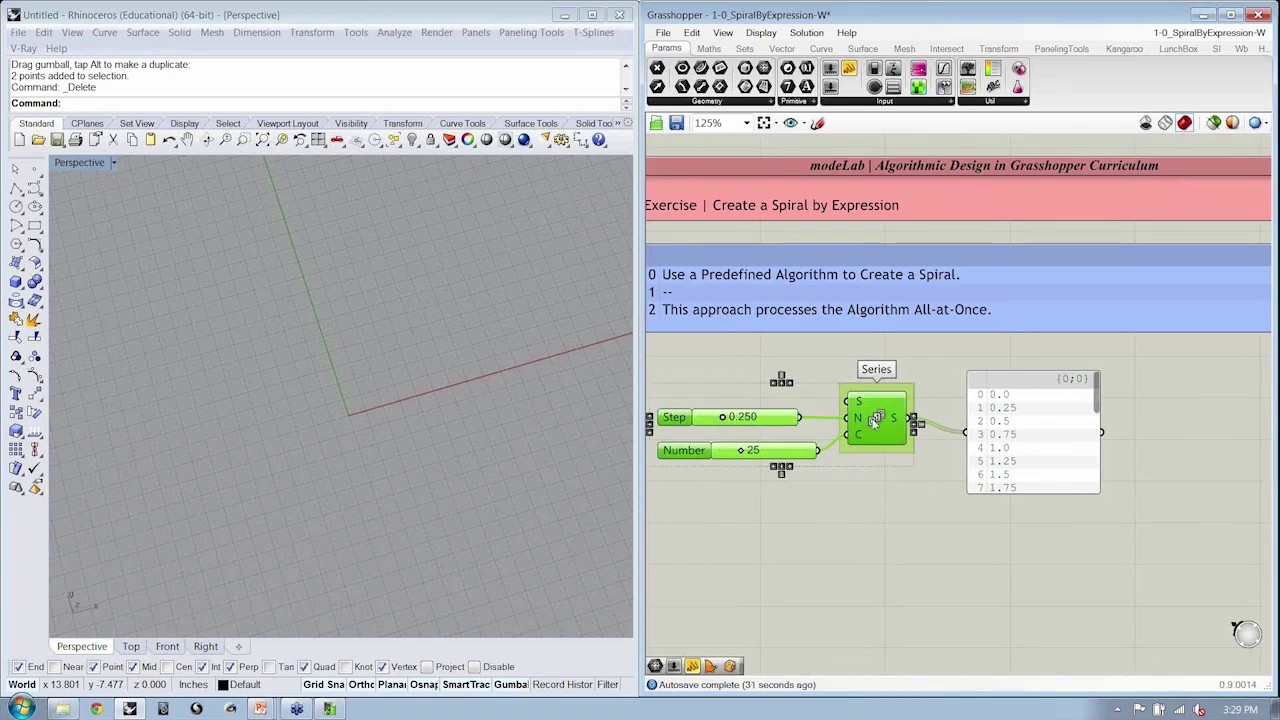